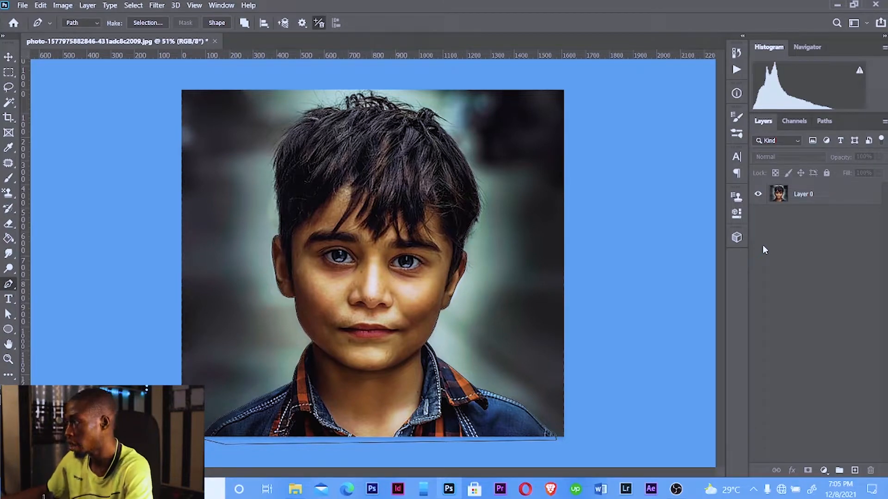
Convert the traced path around the boy on the photo layer into a selection with a 0 pixel feather radius
left_click(803, 196)
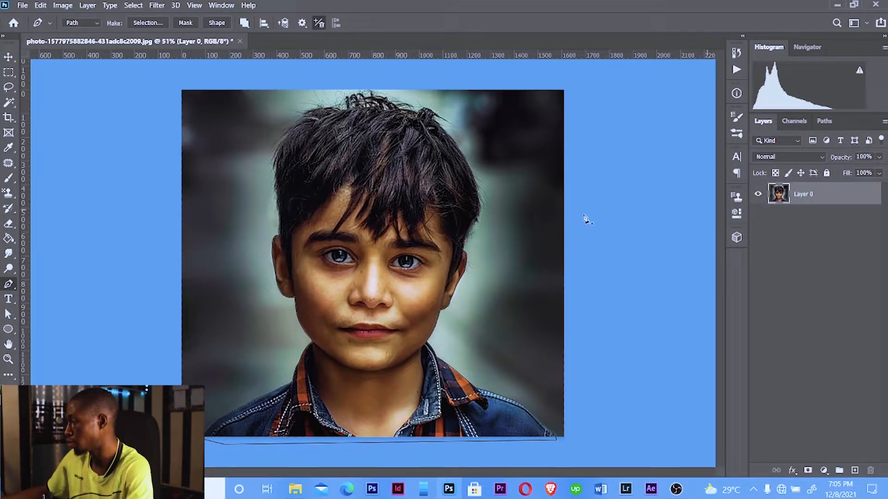
right_click(357, 134)
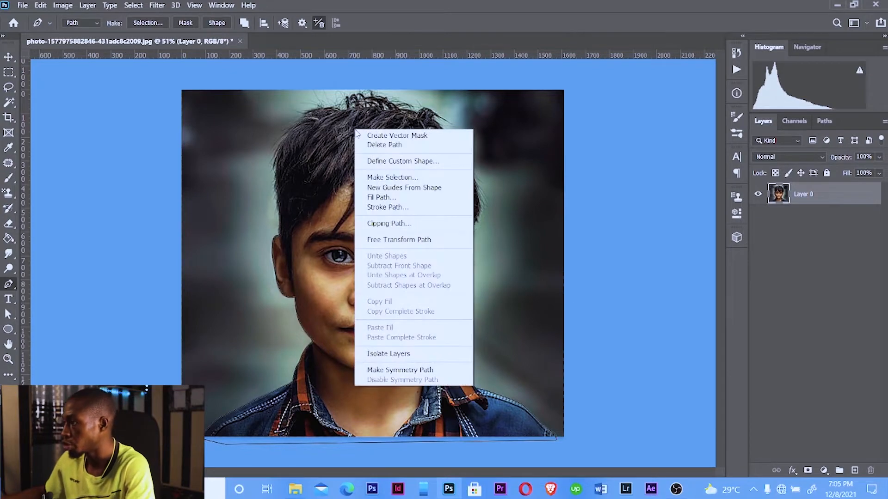
left_click(387, 180)
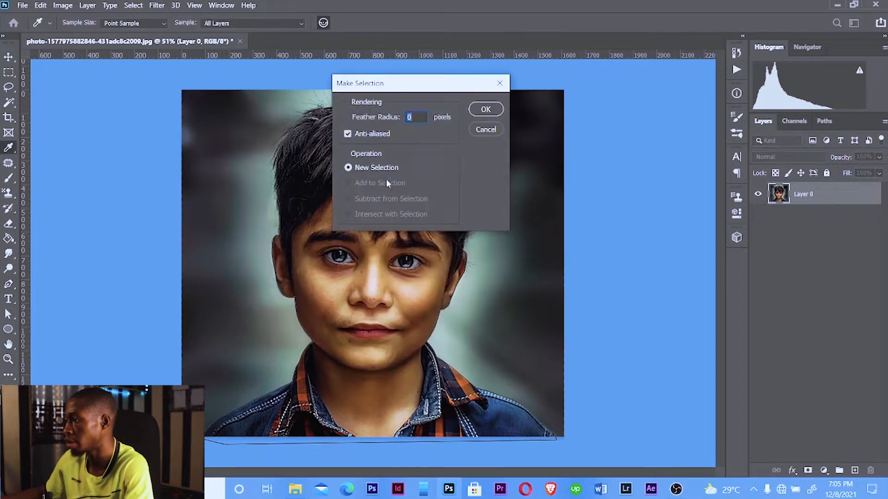
left_click(486, 111)
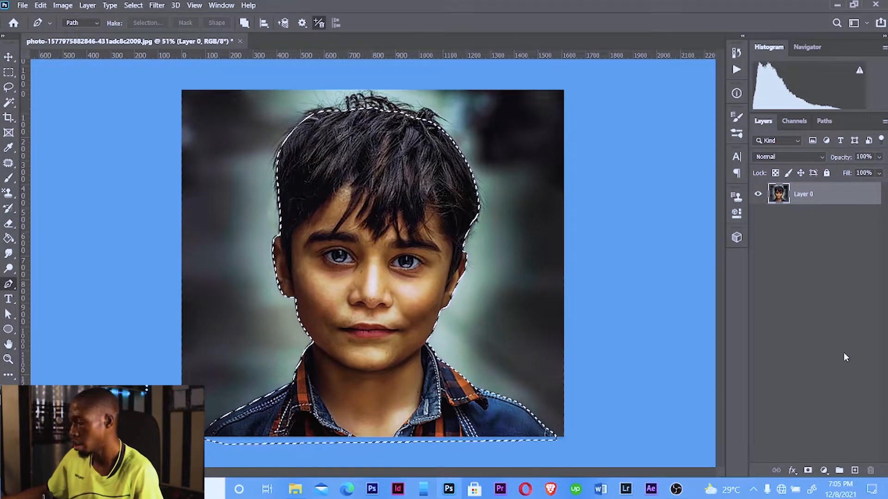
Copy the selection to a new layer, hide the original photo layer, and select the new layer
key("ctrl+j")
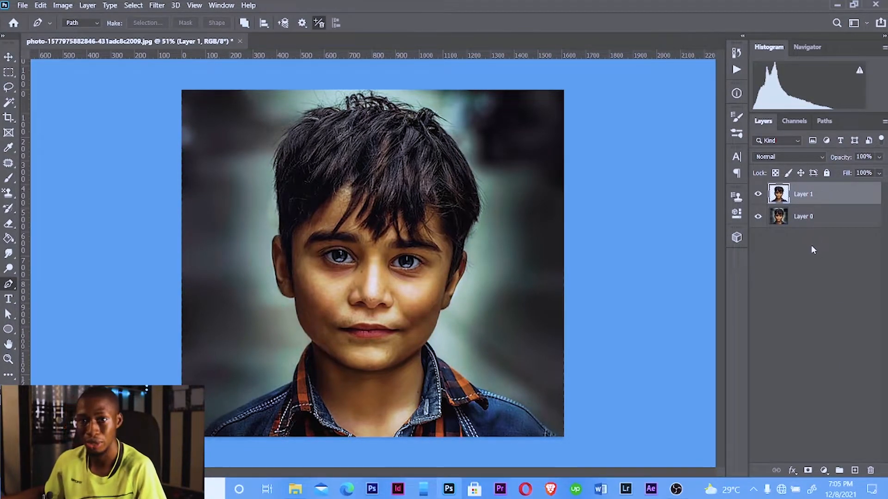
left_click(812, 223)
left_click(758, 217)
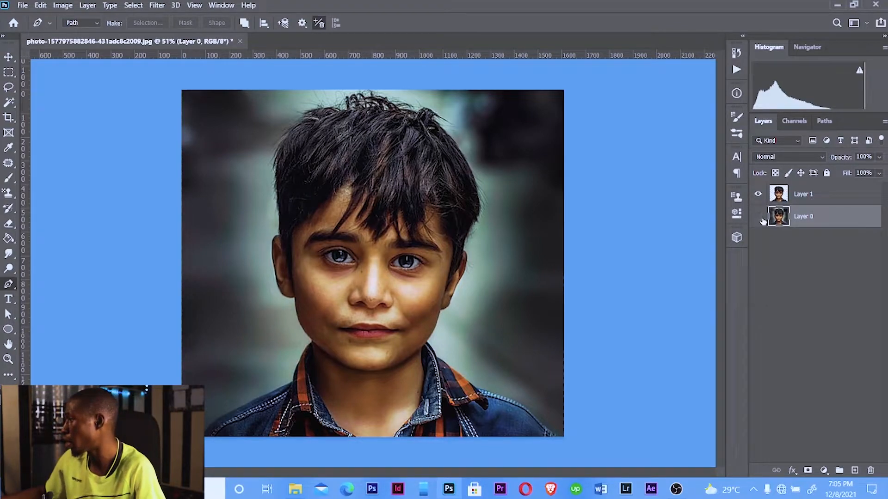
left_click(820, 198)
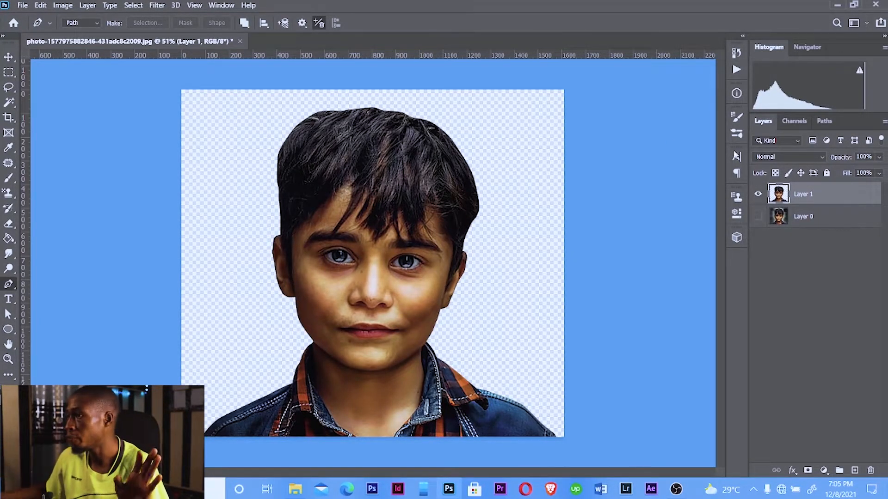
Apply Shadows/Highlights to the cutout layer with the Shadows amount set to 21%
left_click(65, 5)
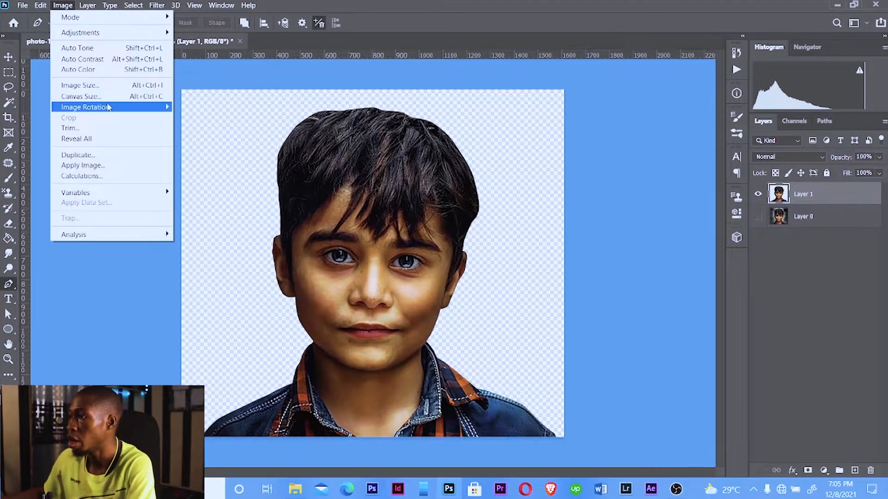
mouse_move(95, 33)
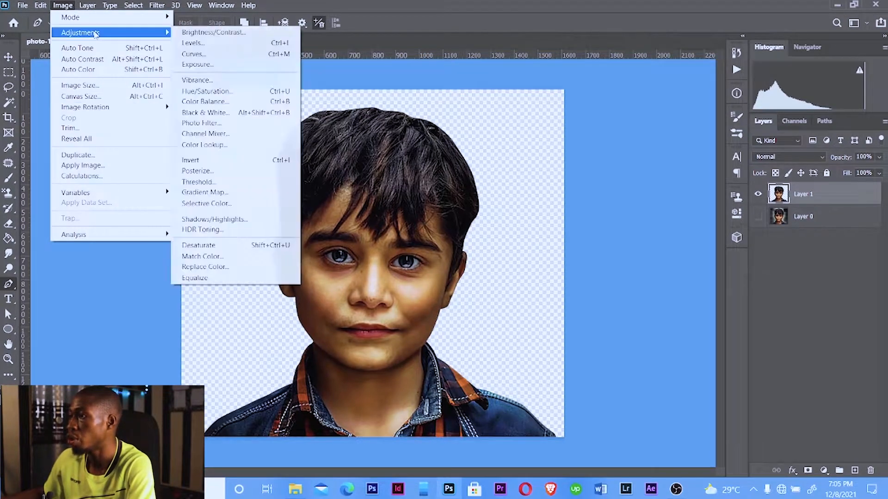
left_click(212, 219)
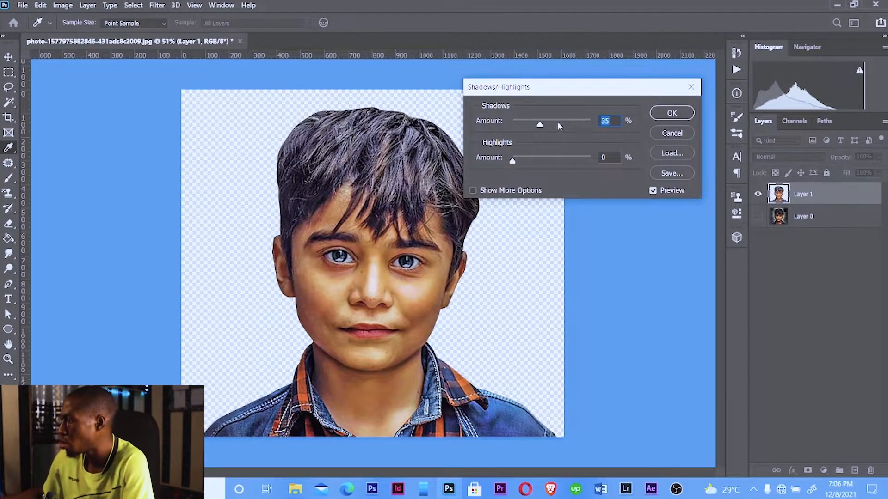
left_click_drag(535, 126, 530, 128)
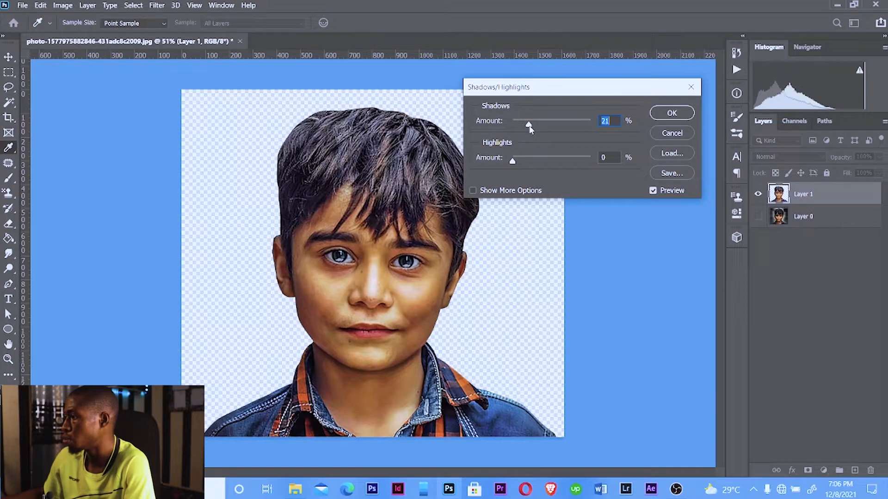
left_click(656, 114)
With the Pen tool, start a path at the image's bottom edge and trace up the left collar edge to the chin
key("p")
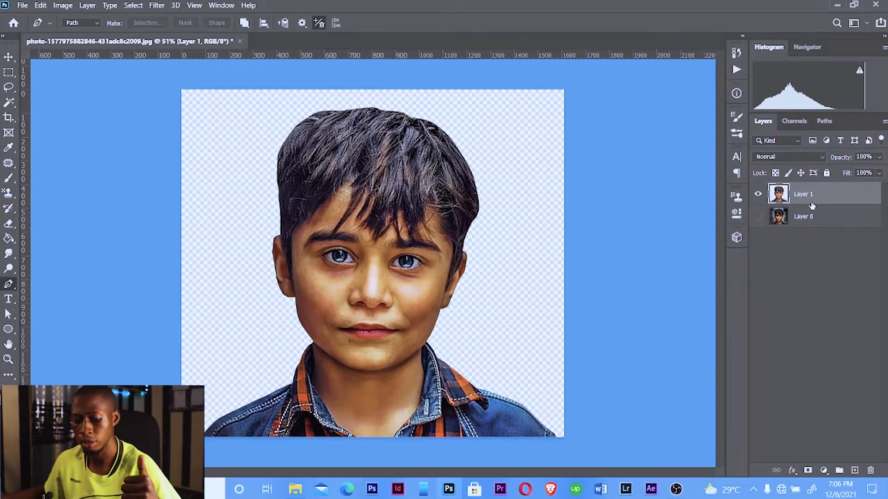
scroll(356, 435, "up", 5)
scroll(379, 277, "down", 5)
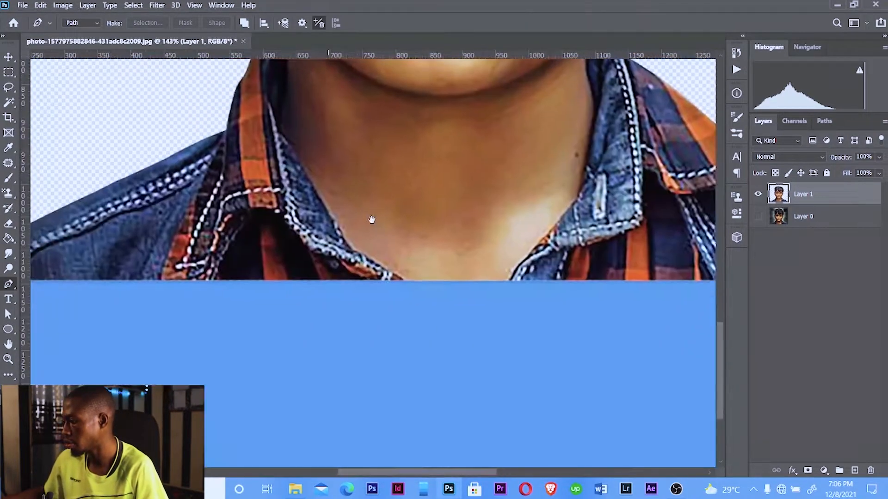
left_click(409, 281)
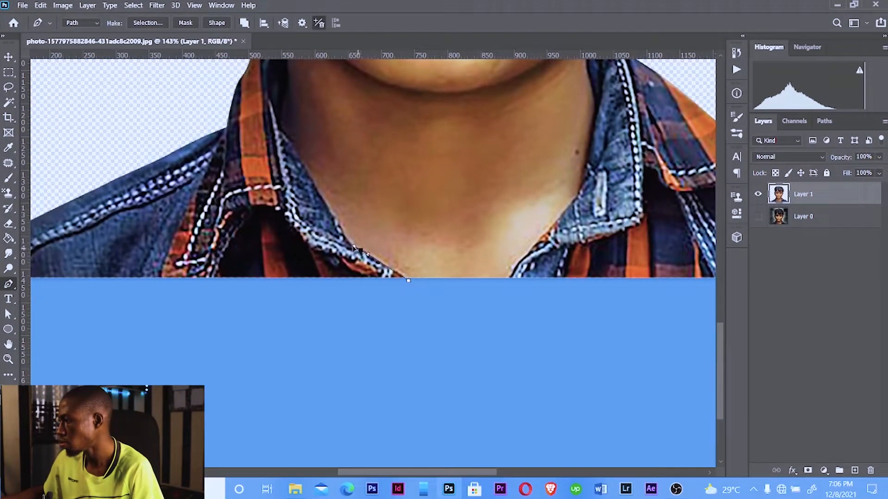
left_click(345, 238)
left_click(323, 196)
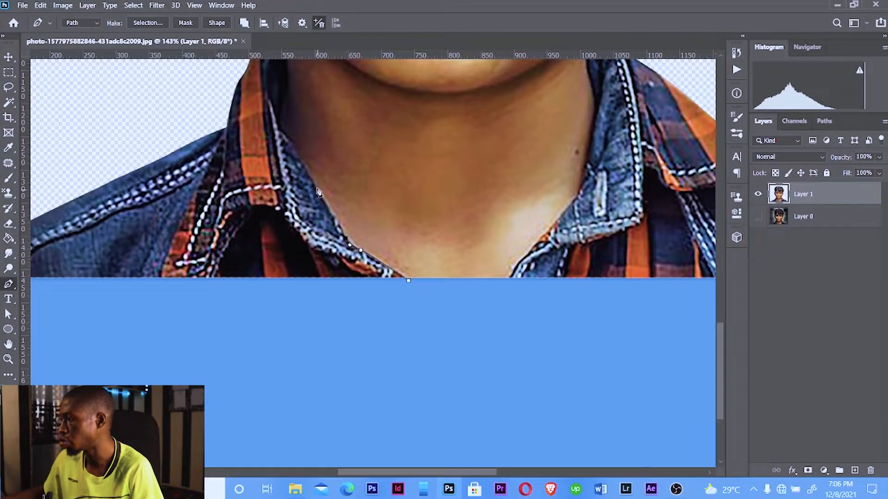
left_click_drag(309, 177, 315, 186)
key("ctrl+z")
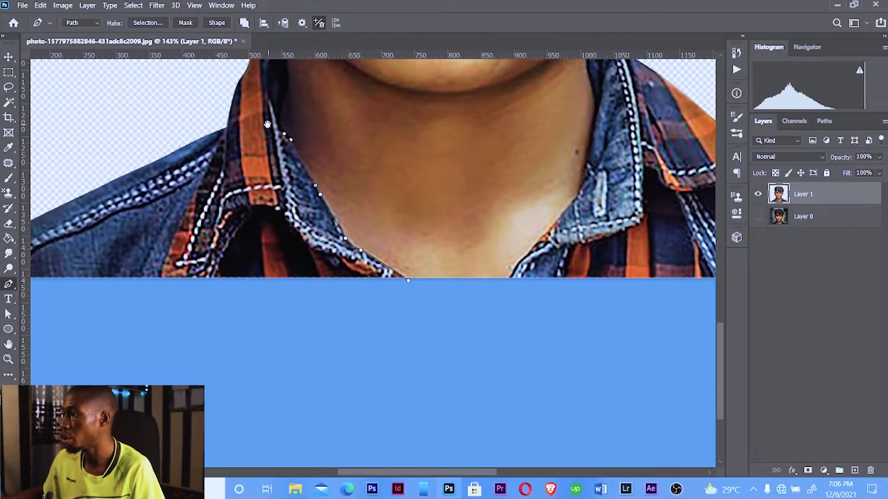
left_click_drag(270, 127, 358, 280)
left_click(375, 291)
left_click(370, 270)
left_click(369, 257)
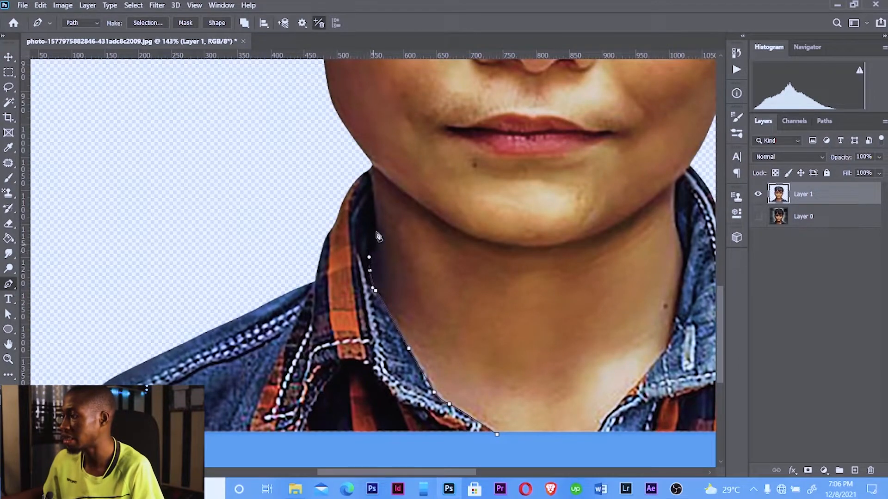
left_click(375, 230)
left_click(376, 208)
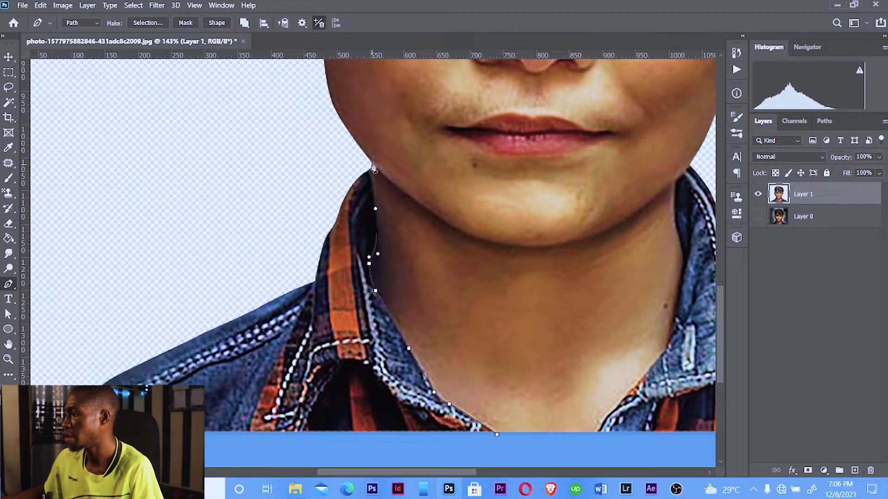
left_click(372, 166)
scroll(369, 162, "down", 3)
Continue the path with loose points around the outside of the head over to the right side of the chin
left_click(313, 131)
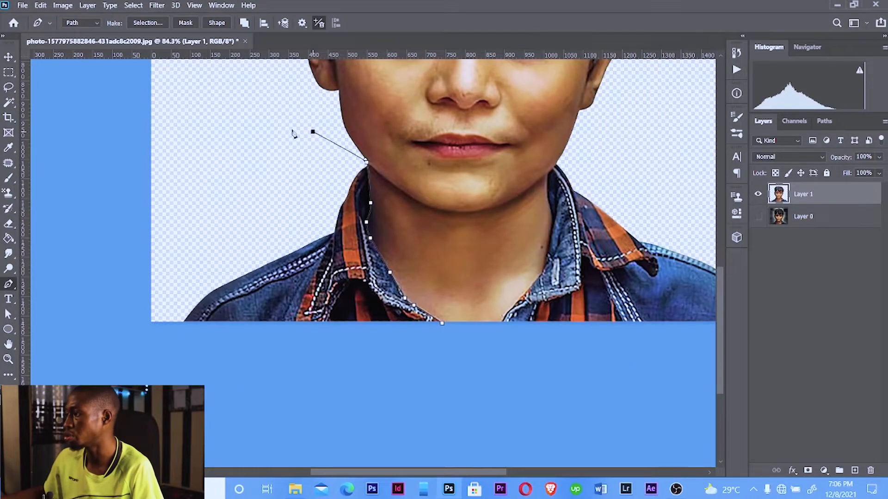
left_click_drag(289, 129, 317, 193)
scroll(287, 159, "up", 5)
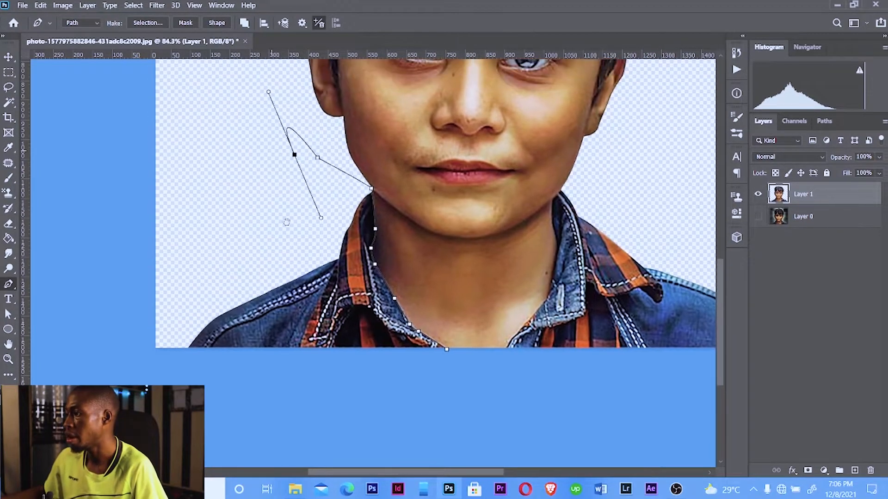
key("ctrl+z")
scroll(284, 296, "up", 5)
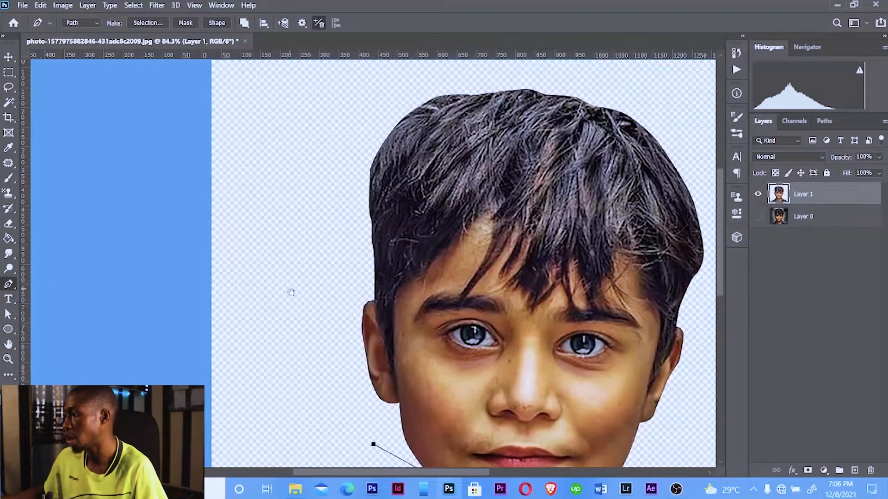
left_click_drag(303, 147, 308, 121)
left_click_drag(362, 112, 268, 146)
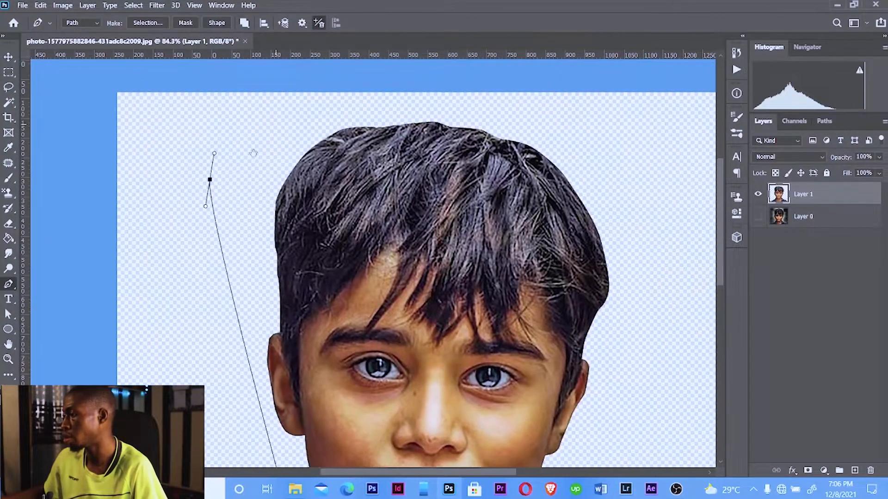
left_click_drag(399, 61, 405, 61)
left_click(578, 102)
left_click_drag(647, 323, 469, 104)
left_click_drag(466, 209, 474, 207)
left_click_drag(366, 279, 354, 289)
Trace the path down the right collar edge to the image's bottom edge, closing it
scroll(342, 314, "up", 5)
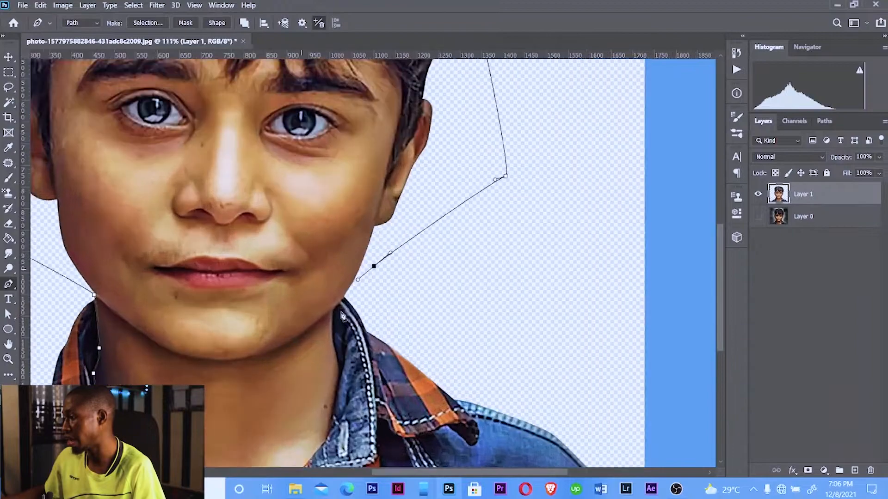
left_click_drag(325, 316, 364, 202)
key("ctrl+z")
left_click(378, 183)
key("ctrl+z")
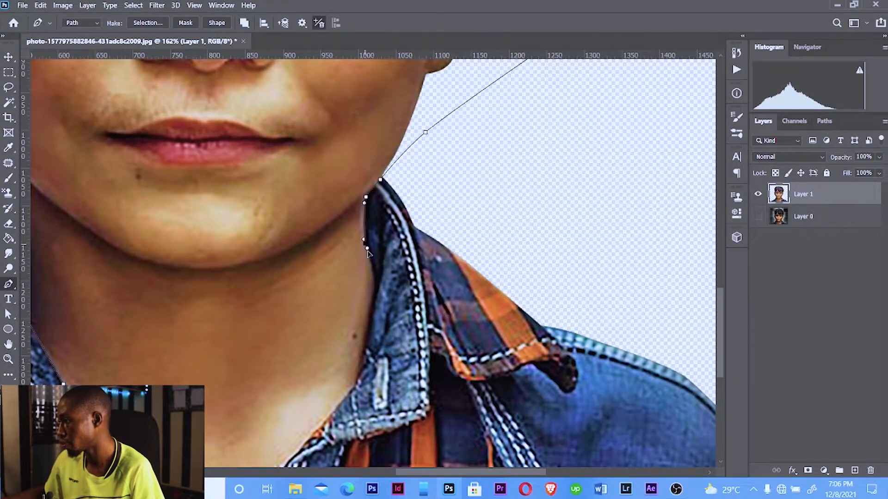
left_click(363, 237)
left_click_drag(366, 250, 360, 185)
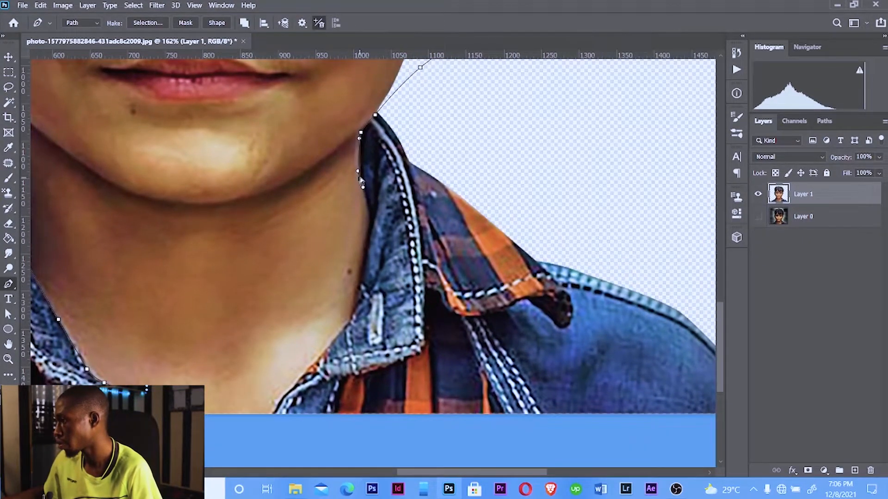
left_click(361, 181)
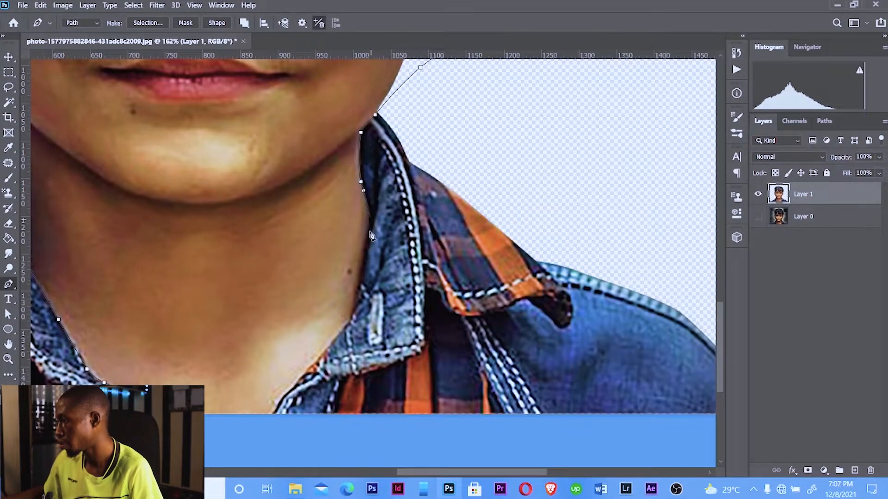
left_click(359, 300)
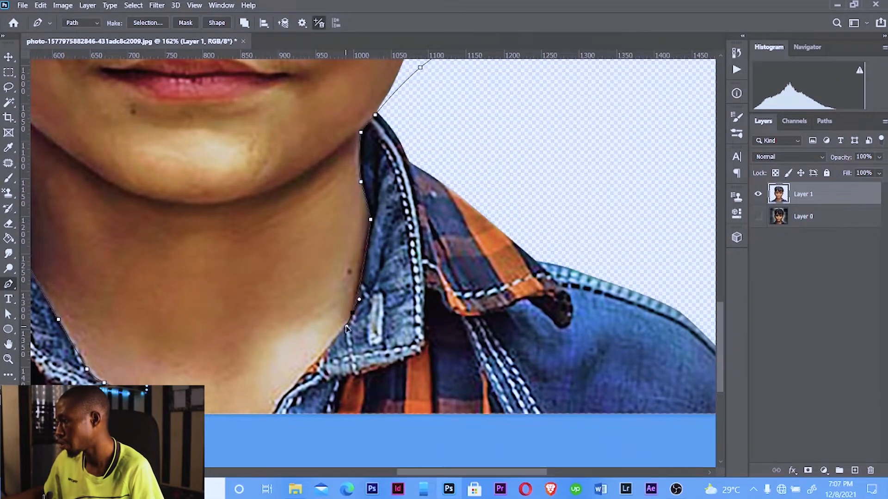
left_click(346, 326)
left_click_drag(299, 380, 287, 393)
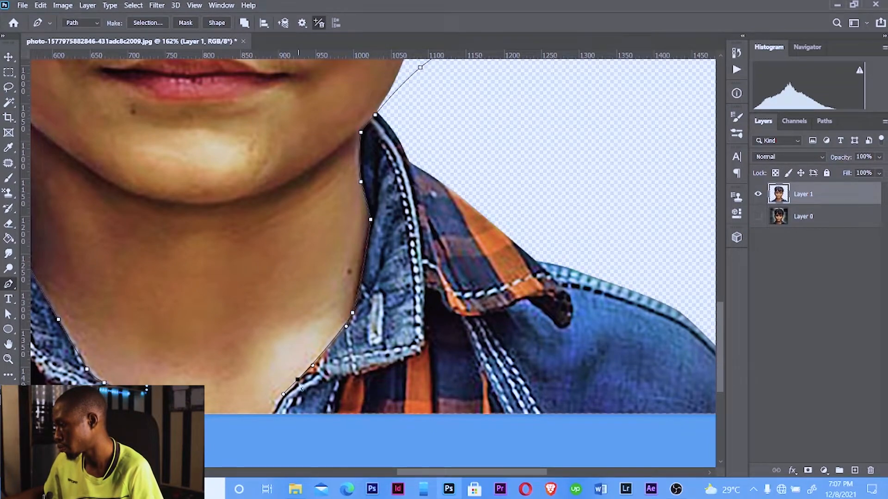
left_click(300, 379, "alt")
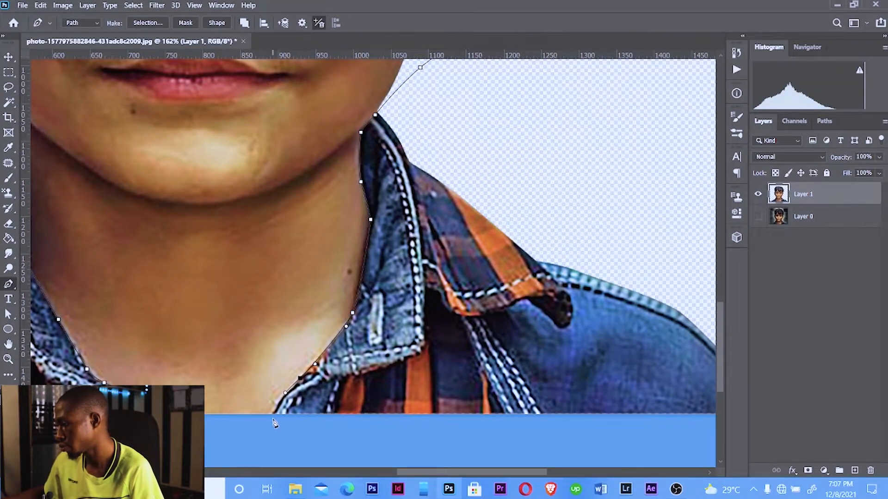
left_click(273, 419)
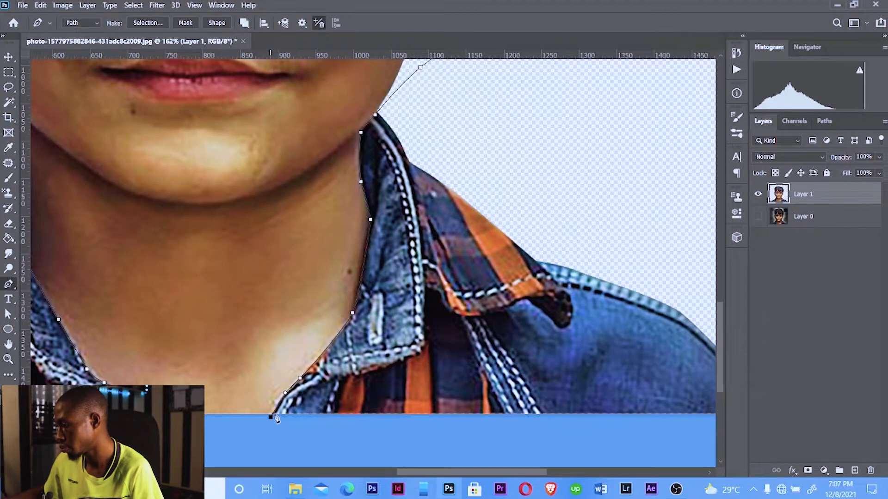
left_click_drag(285, 394, 292, 393)
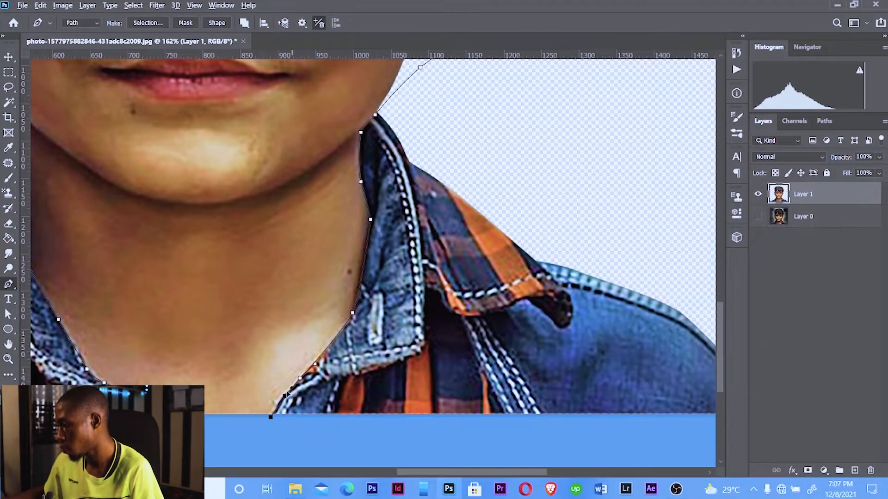
left_click(227, 443)
Fit the image on screen and turn the closed head-and-collar path into a selection
key("ctrl+0")
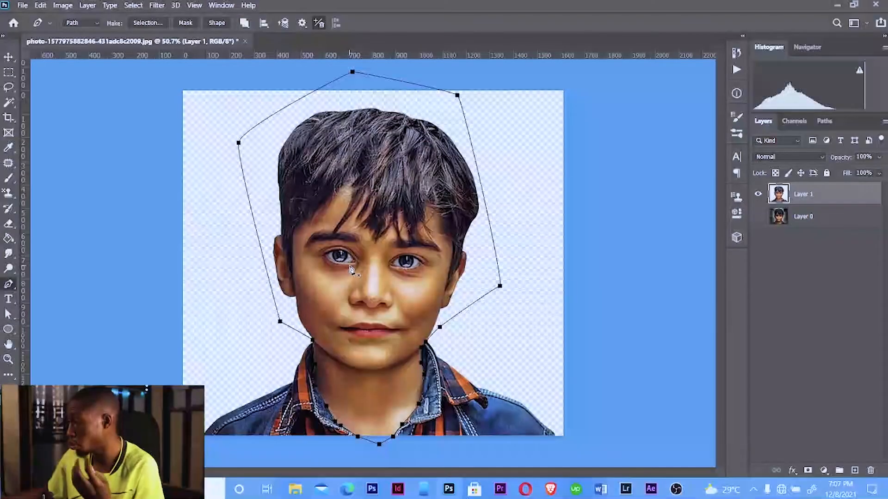
left_click(482, 298, "ctrl")
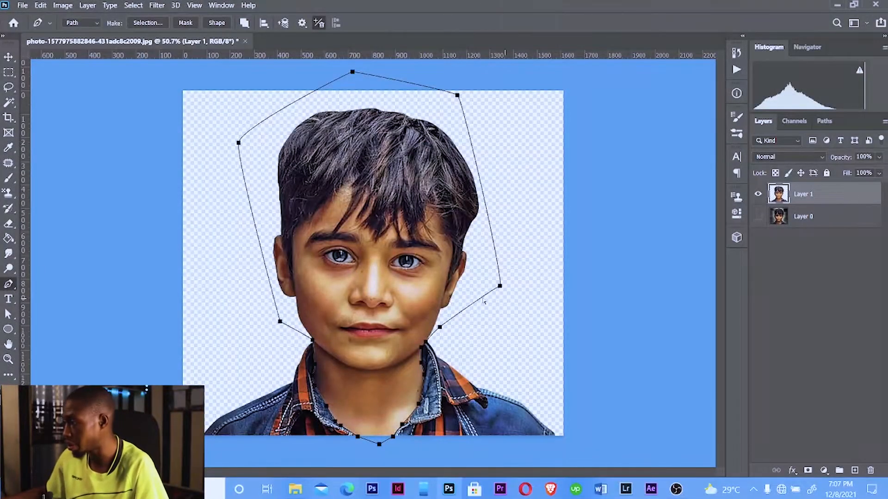
left_click(512, 258)
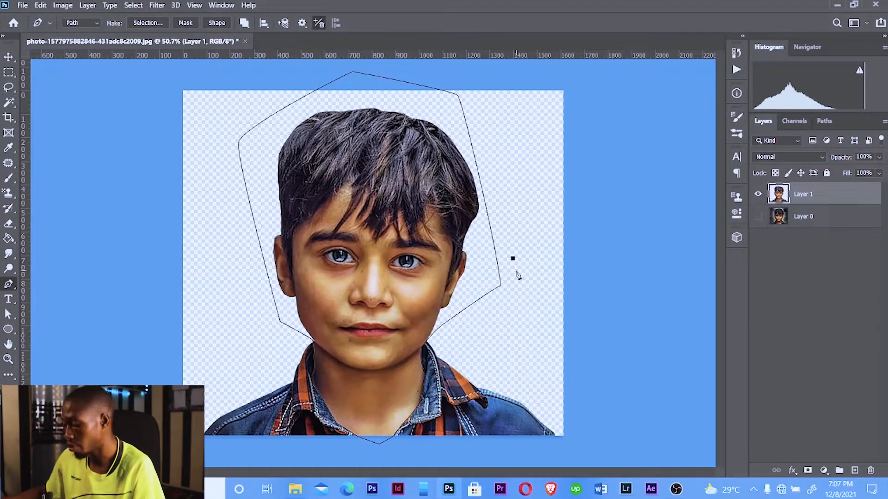
right_click(406, 223)
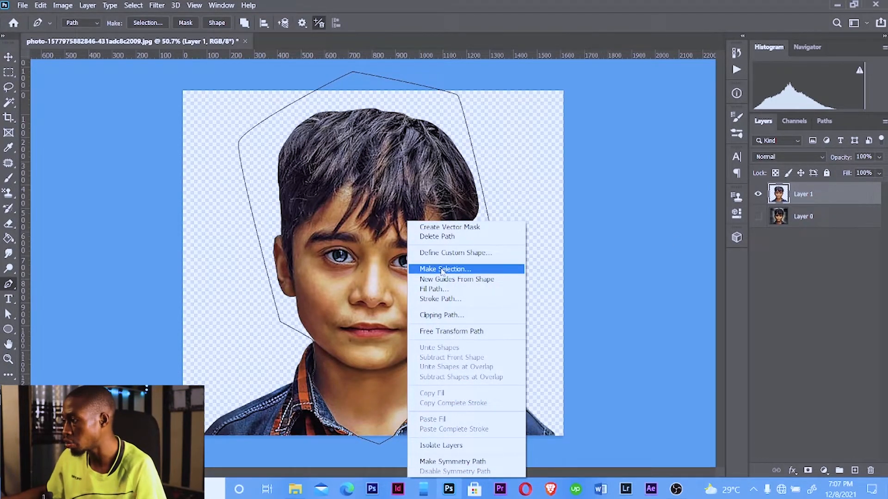
right_click(429, 168)
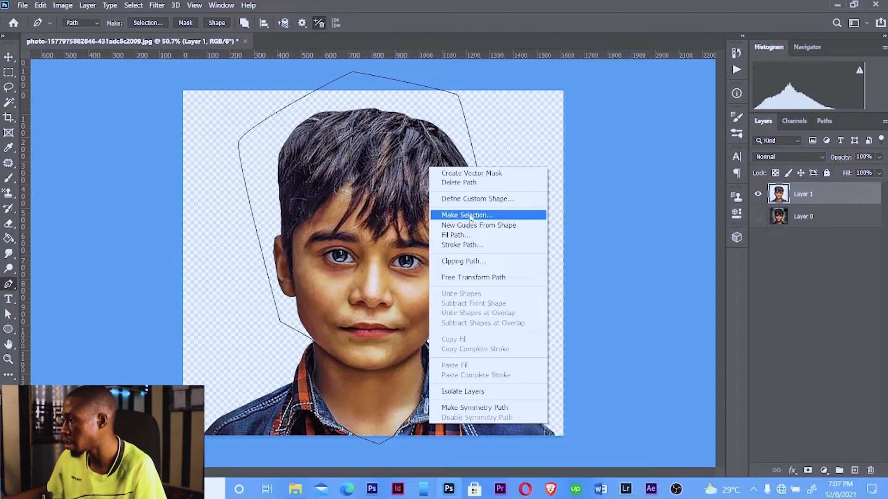
left_click(471, 216)
left_click(481, 109)
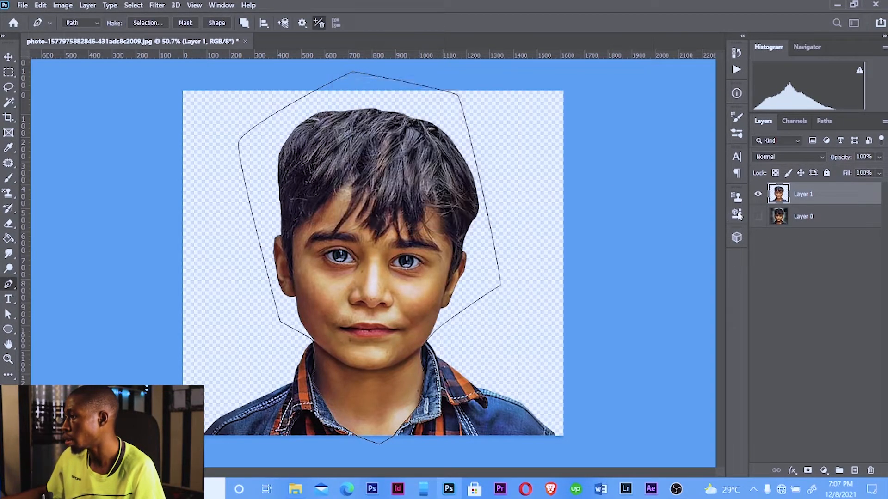
Create a new layer and stamp all visible layers into it as Layer 2
key("ctrl+shift+alt+n")
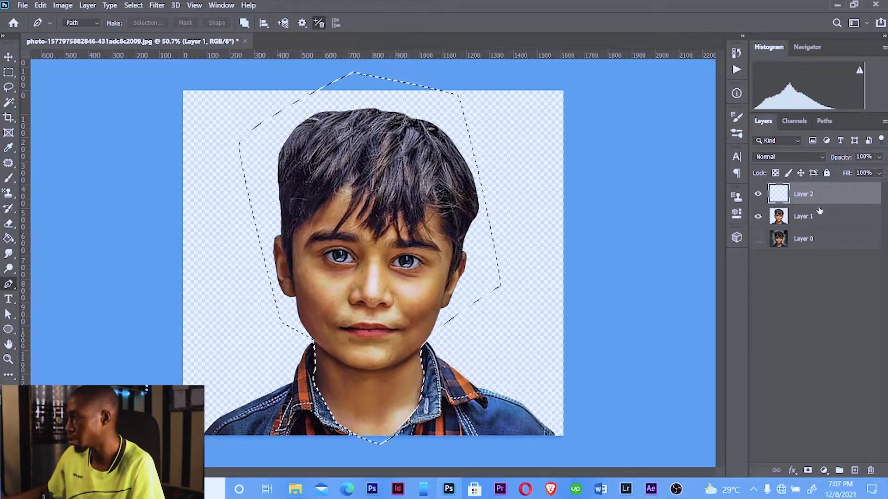
key("ctrl+shift+alt+e")
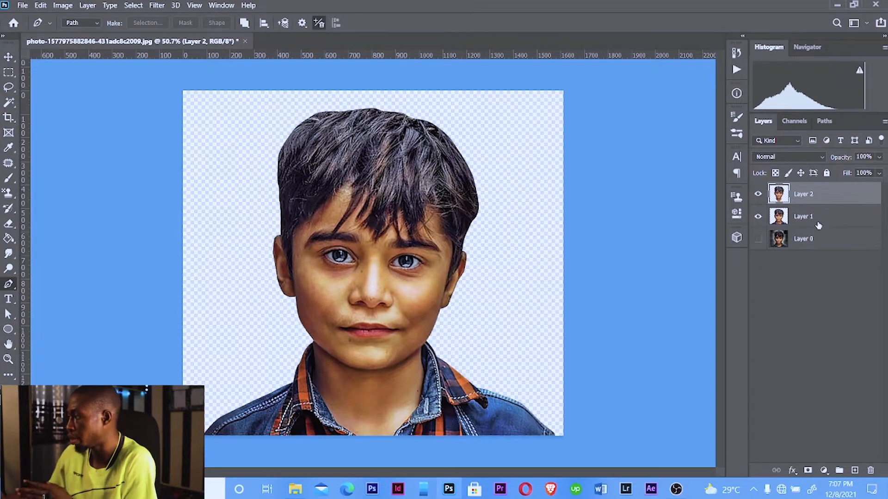
Duplicate Layer 1 and delete the selected head area from the copy, leaving only the collar
left_click(799, 218)
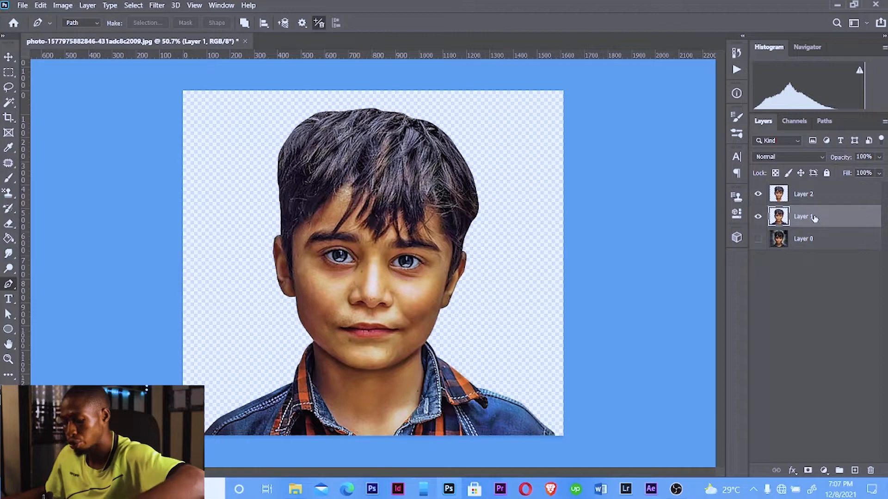
key("ctrl+j")
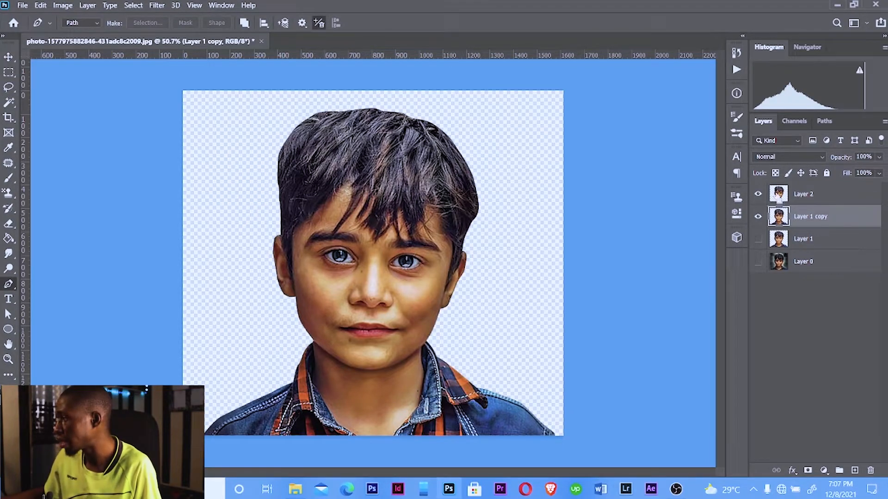
left_click(781, 215, "ctrl")
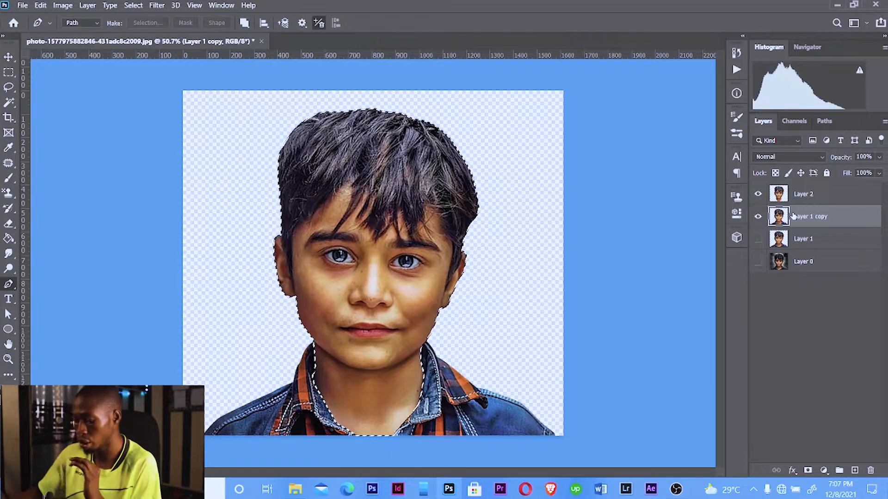
key("Delete")
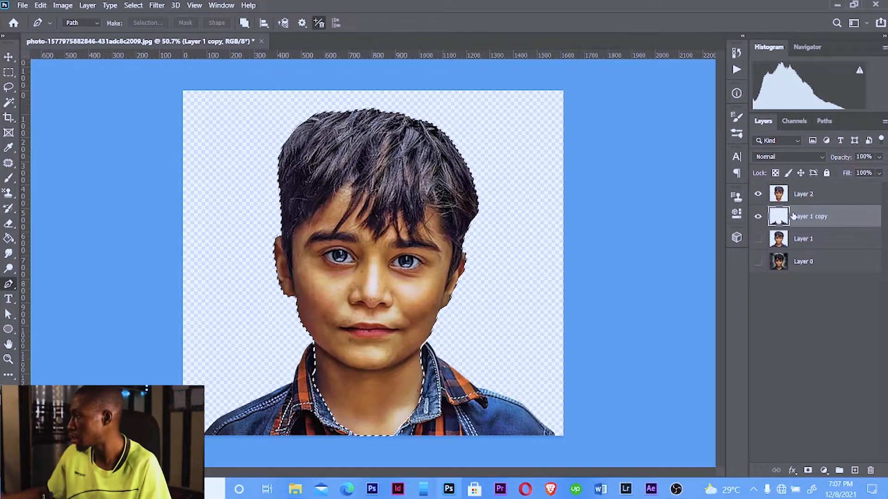
Deselect, then set visibility so only Layer 2 shows and make Layer 2 the active layer
left_click(758, 194)
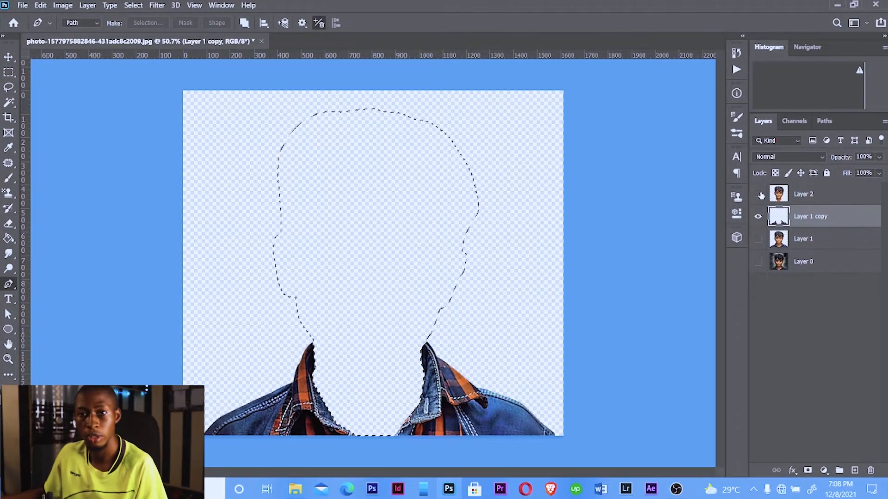
key("ctrl+d")
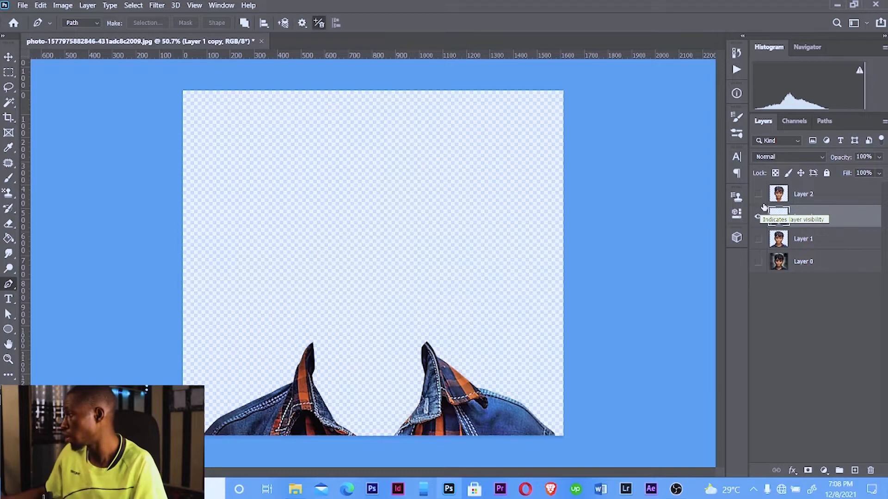
left_click(759, 195)
left_click(789, 199)
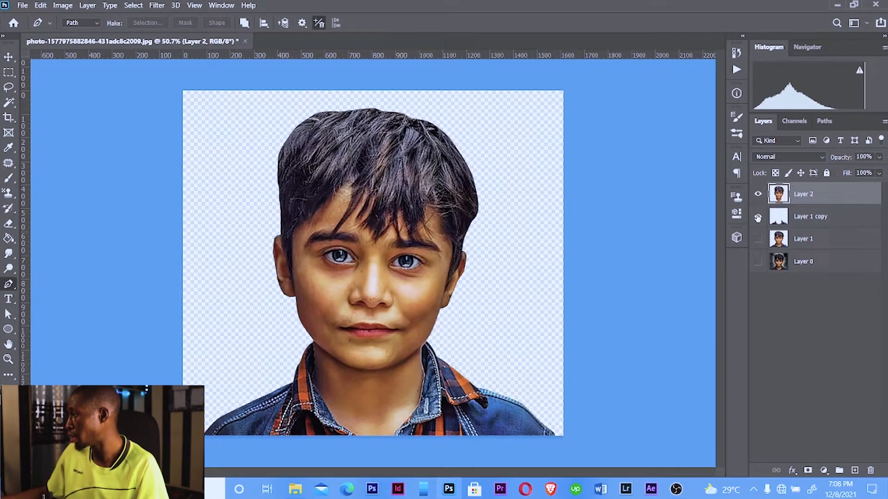
left_click(758, 217)
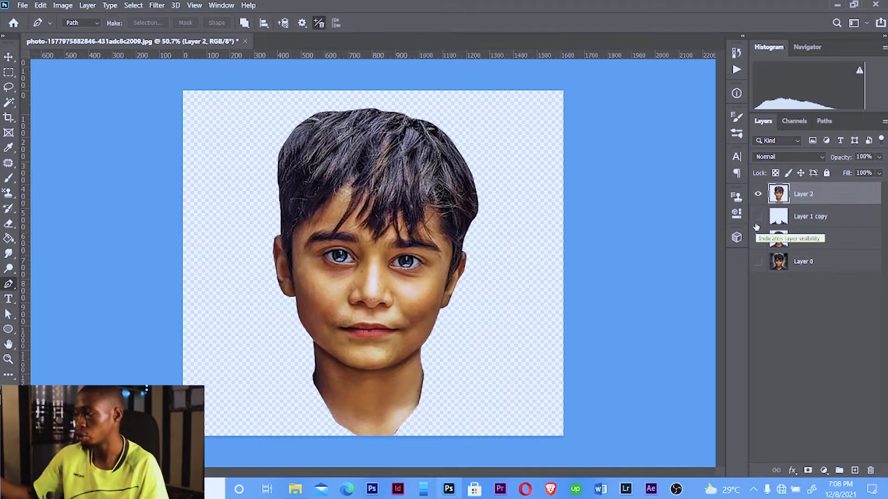
Zoom into the forehead and start a new Pen path from the left temple up along the hairline
scroll(341, 257, "up", 10)
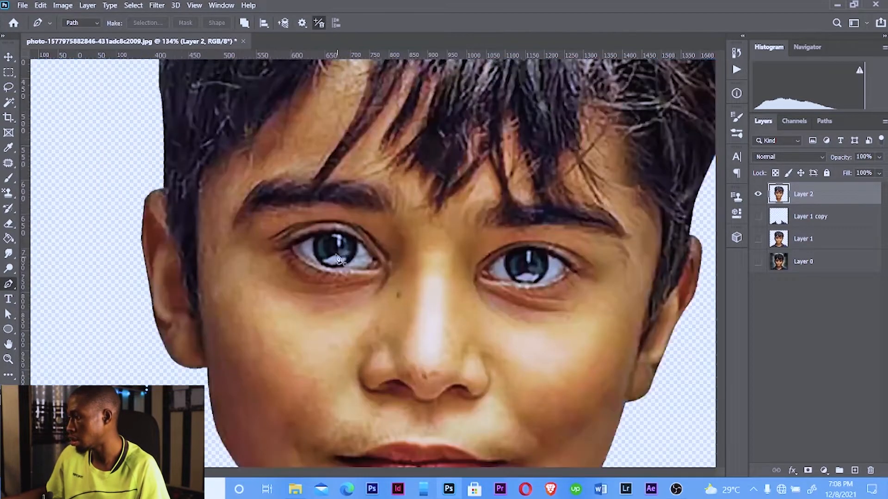
left_click_drag(192, 217, 249, 247)
left_click(224, 431)
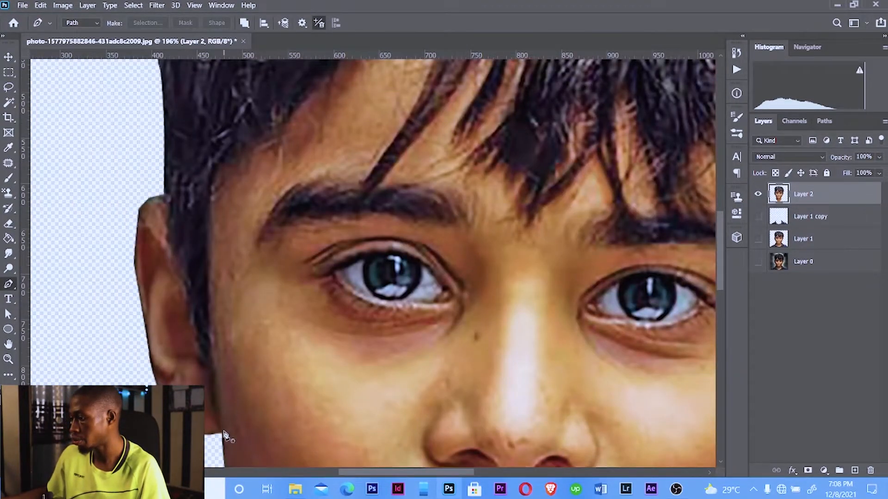
left_click(216, 268)
left_click(218, 243)
left_click_drag(249, 165, 259, 157)
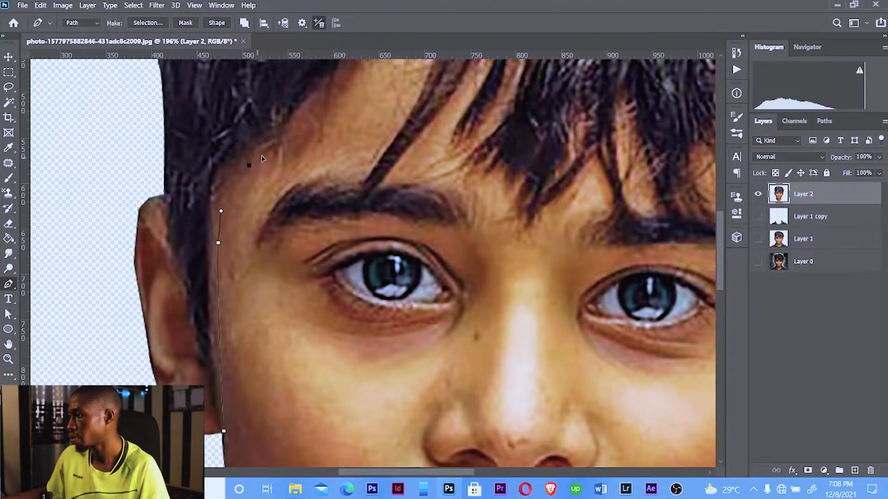
left_click_drag(300, 129, 338, 100)
left_click_drag(285, 204, 231, 294)
left_click_drag(321, 159, 331, 199)
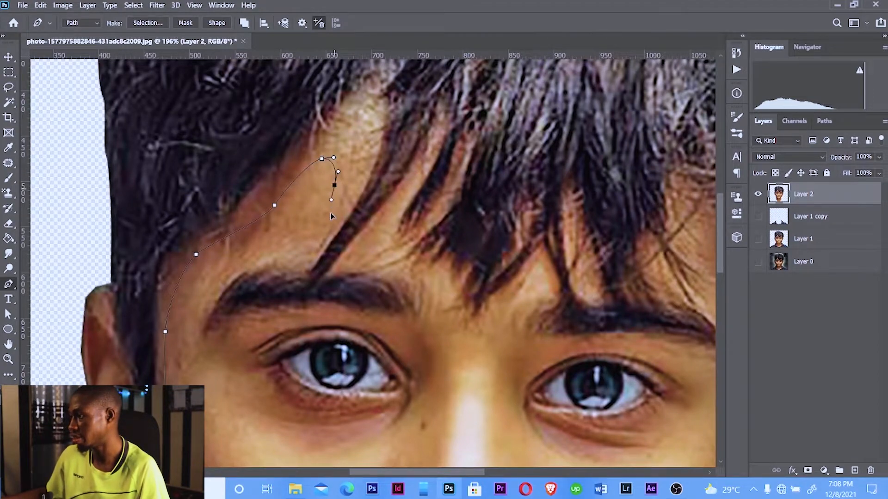
key("ctrl+z")
Continue the path around the first hair strand and back down to the outer end of the left eyebrow
left_click(354, 175)
left_click(320, 245)
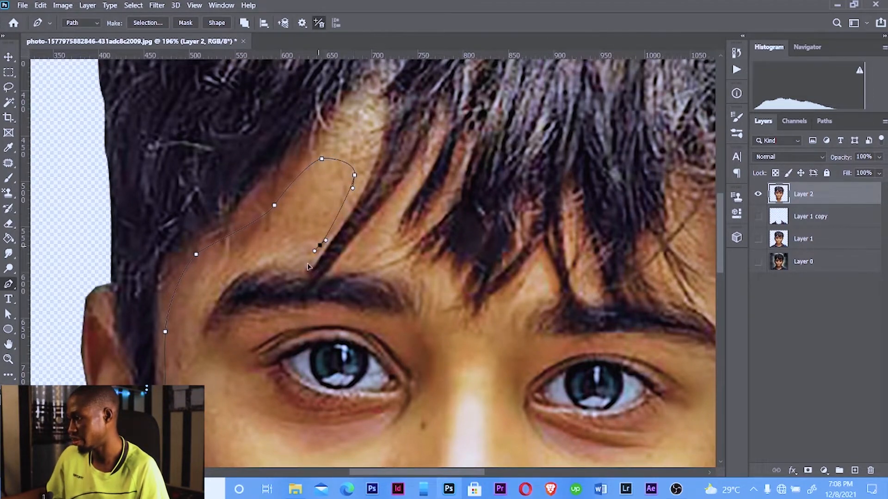
left_click_drag(305, 268, 298, 278)
left_click_drag(211, 294, 183, 338)
key("ctrl+z")
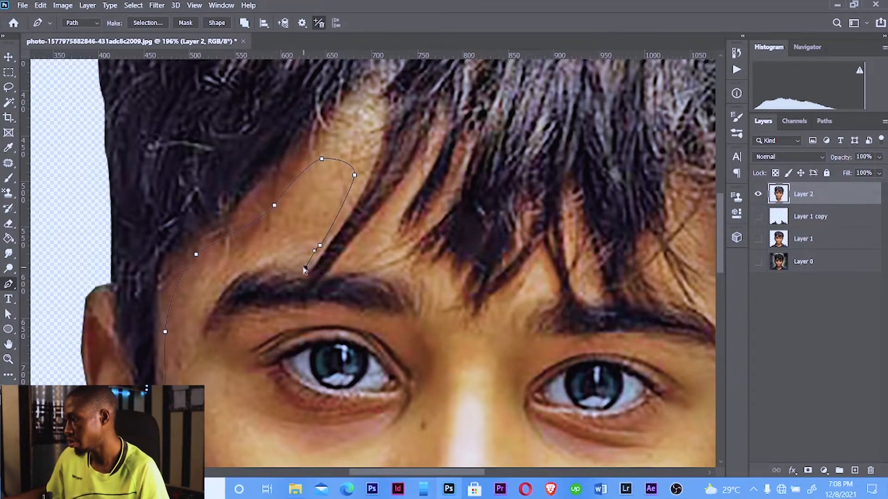
left_click_drag(250, 267, 241, 270)
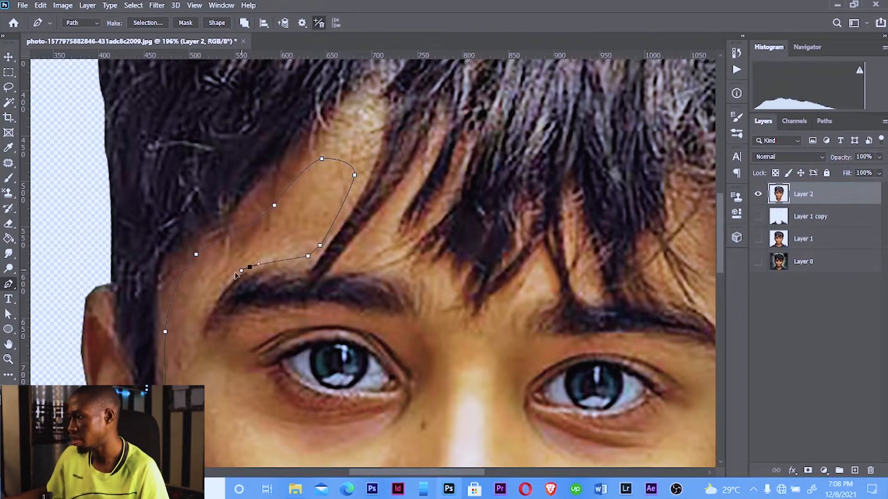
left_click(204, 315)
left_click_drag(199, 351, 218, 342)
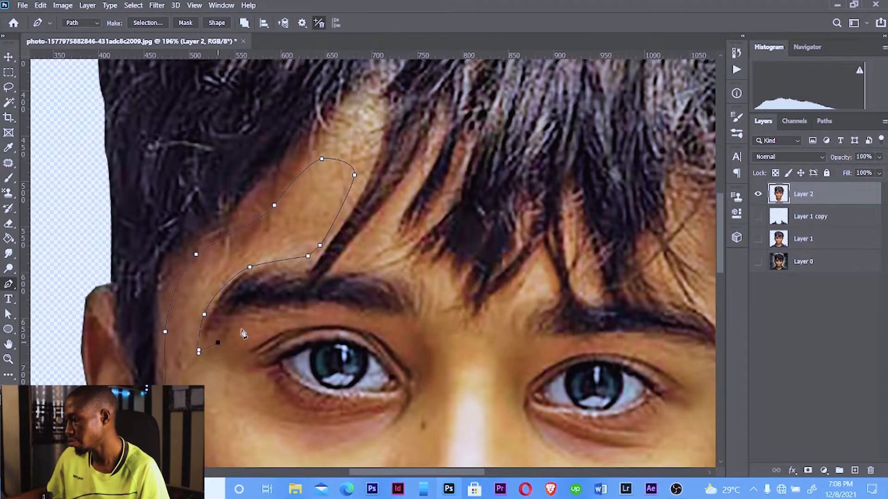
Trace the path along the top of the left eyebrow and up toward the next hair strand
left_click(253, 320)
left_click(273, 313)
left_click(335, 308)
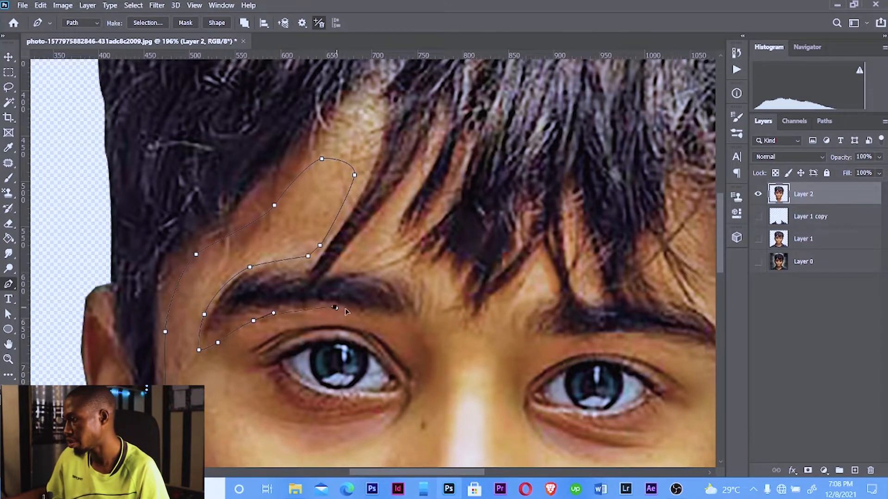
left_click(383, 317)
left_click(421, 311)
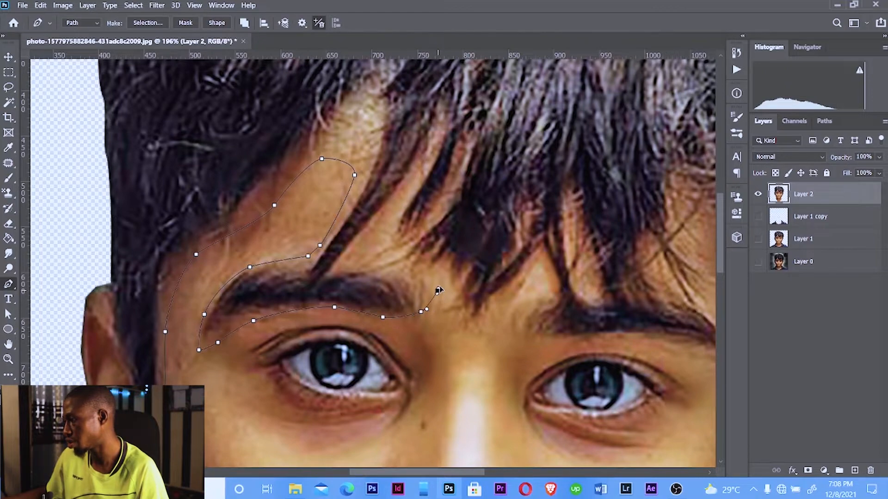
left_click(427, 278)
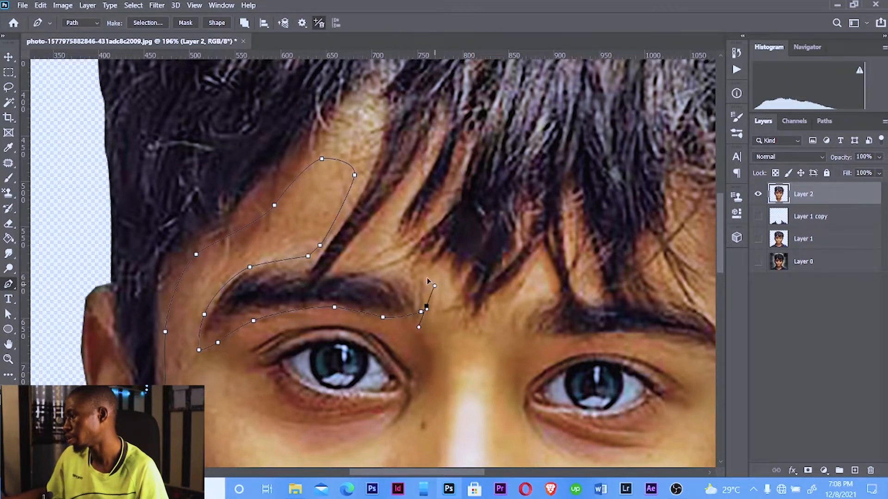
left_click(391, 268)
left_click_drag(342, 269, 390, 247)
Trace around the second hair strand and the fringe tips above the nose bridge
left_click(397, 201)
left_click(420, 167)
left_click(393, 251)
left_click(403, 251)
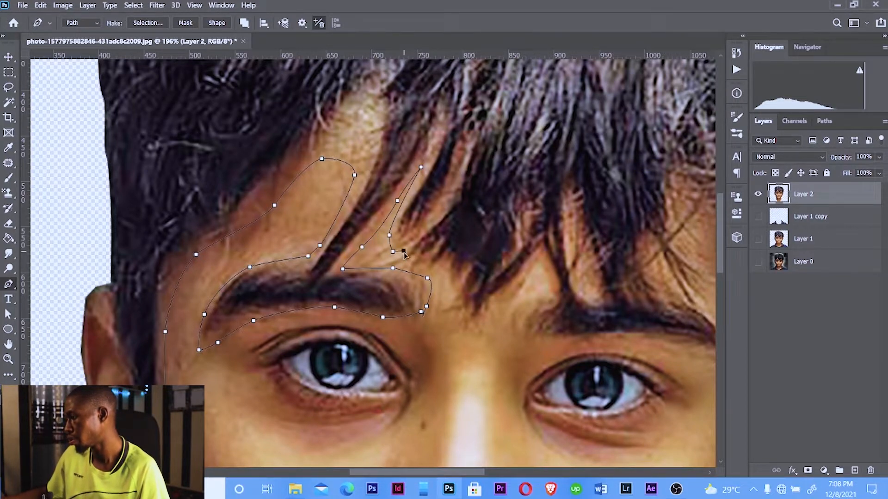
left_click(405, 268)
left_click_drag(423, 272, 449, 281)
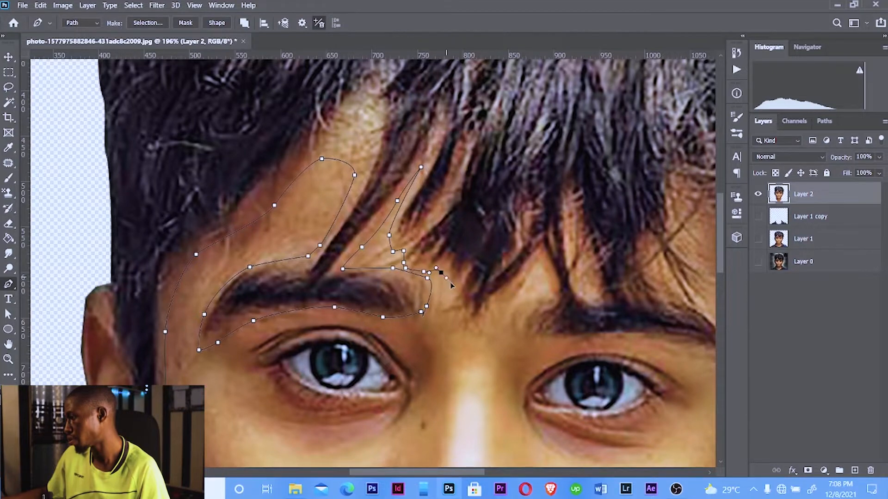
left_click(459, 296)
left_click_drag(450, 313, 489, 313)
left_click(506, 292)
left_click(534, 269)
left_click(542, 252)
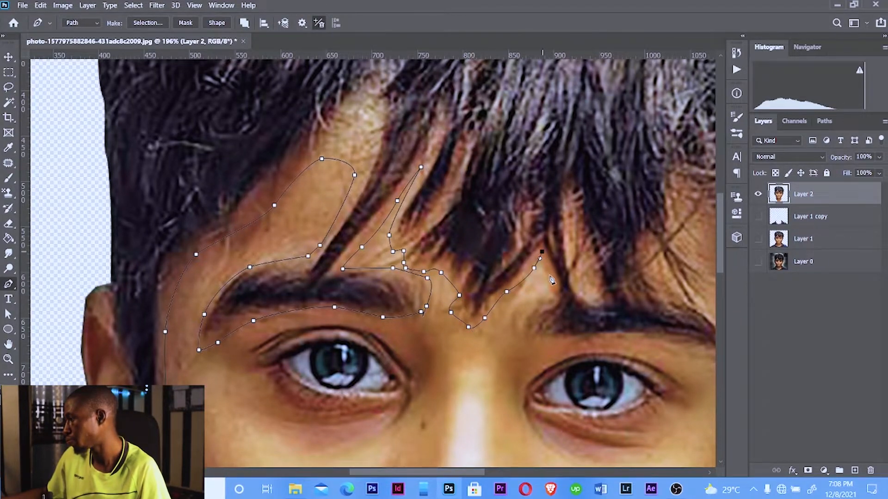
Continue the Pen path from the fringe tips down to the inner end of the right eyebrow
left_click_drag(399, 302, 253, 313)
left_click(549, 269)
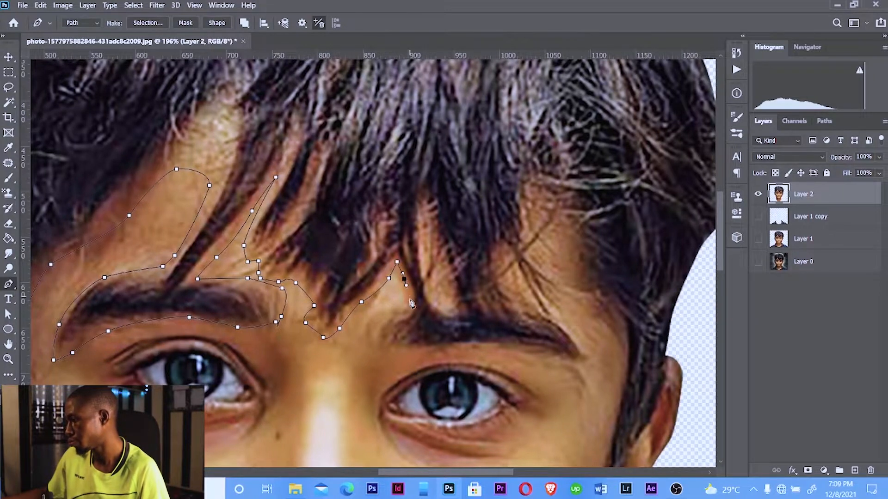
left_click_drag(554, 290, 549, 299)
left_click(373, 331)
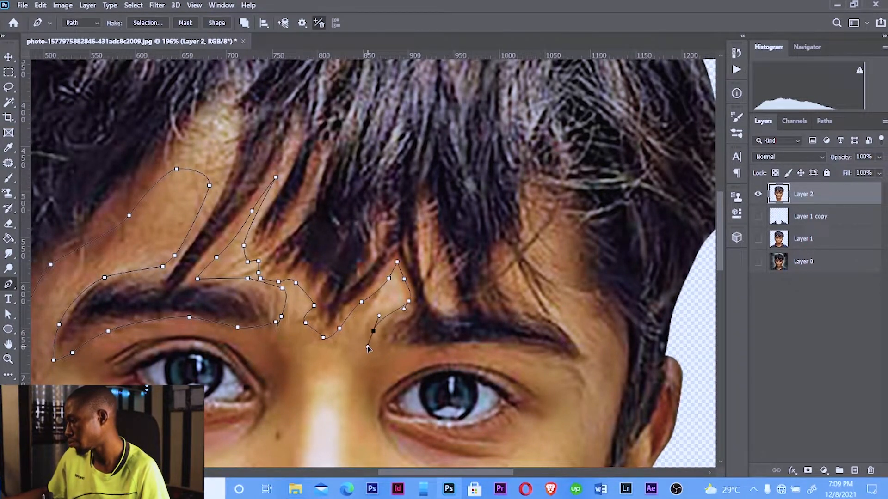
Trace the path along the top of the right eyebrow toward its outer end
left_click(384, 352)
left_click(406, 348)
left_click_drag(443, 347, 452, 347)
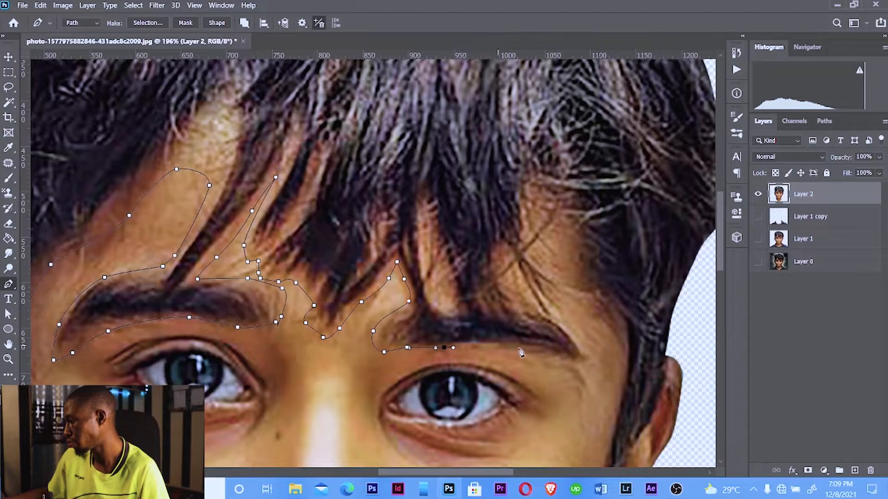
left_click_drag(533, 357, 550, 358)
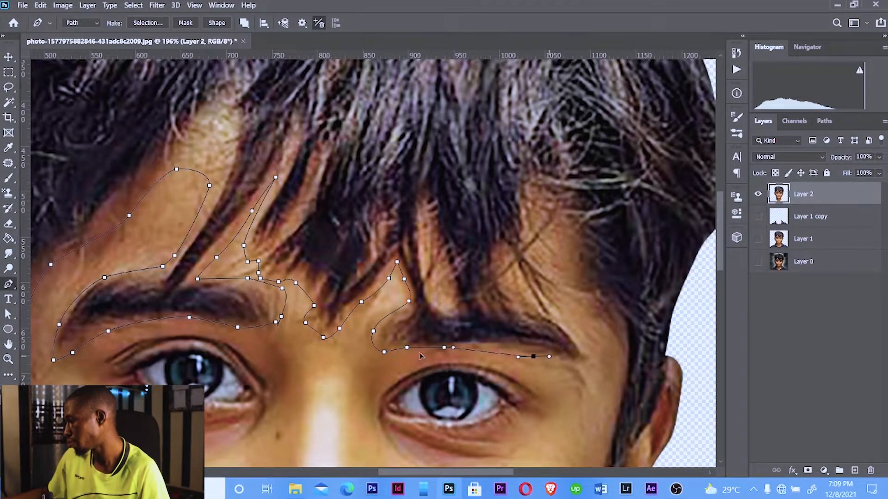
left_click_drag(406, 352, 407, 354)
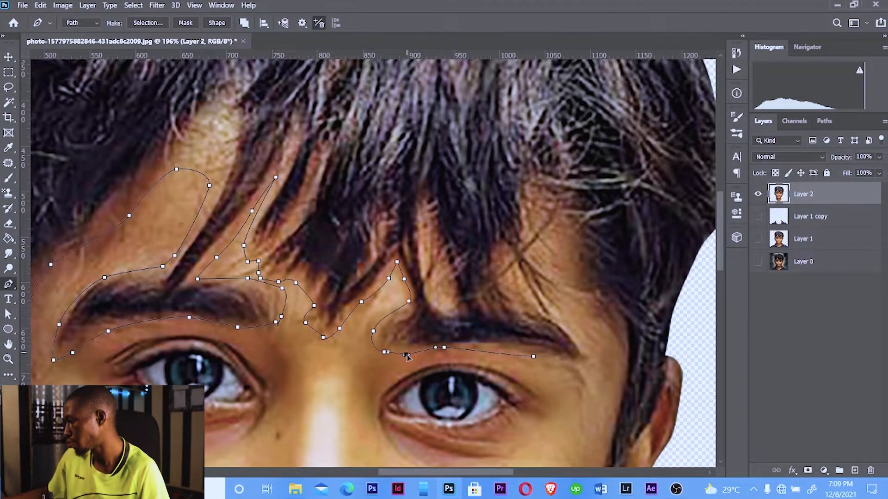
Trace around the outer end of the right eyebrow and up toward the hair at the right temple
left_click(562, 362)
left_click(590, 370)
left_click(584, 341)
left_click(567, 312)
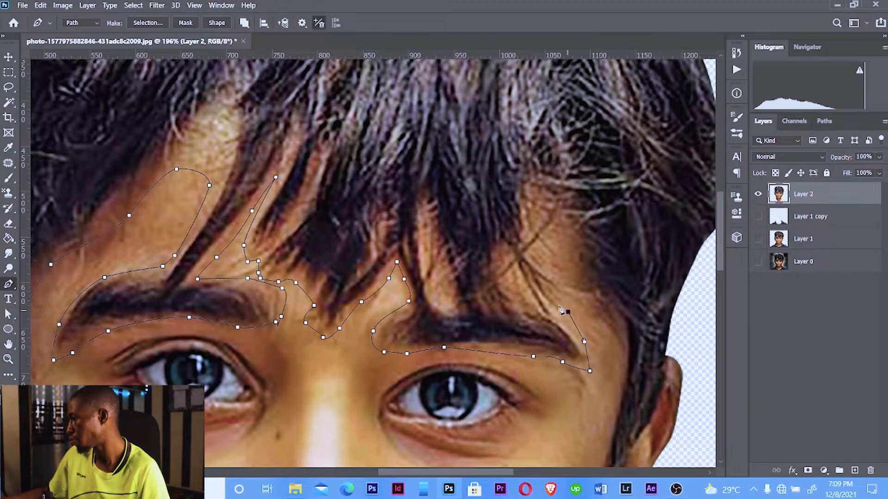
left_click(557, 302)
Trace around the hair strand at the right temple and down along the temple's edge
left_click_drag(498, 289, 434, 299)
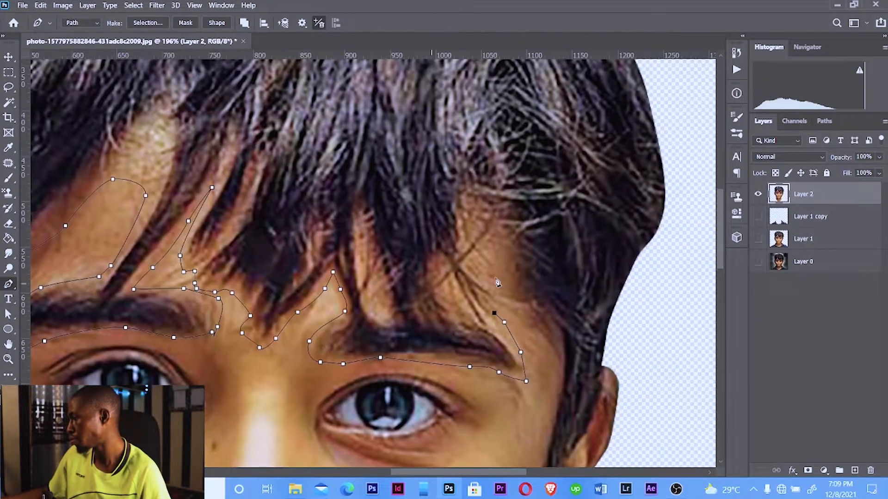
left_click(504, 274)
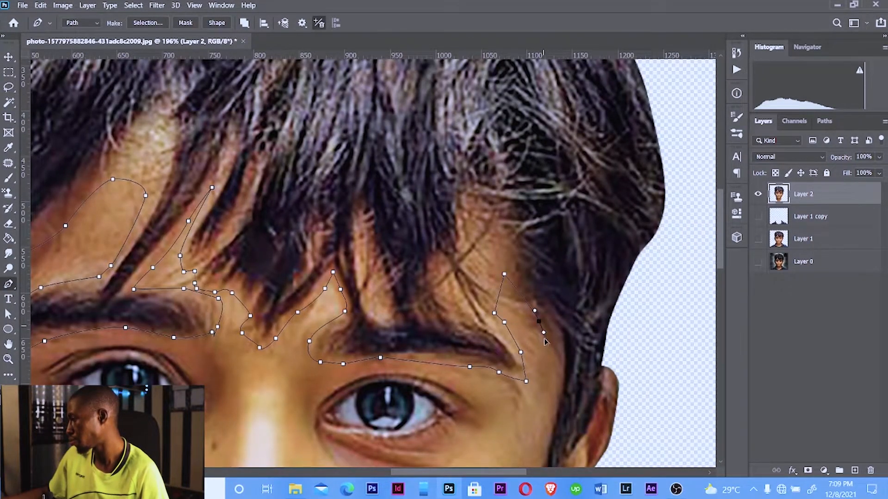
left_click_drag(504, 274, 505, 285)
left_click(515, 294)
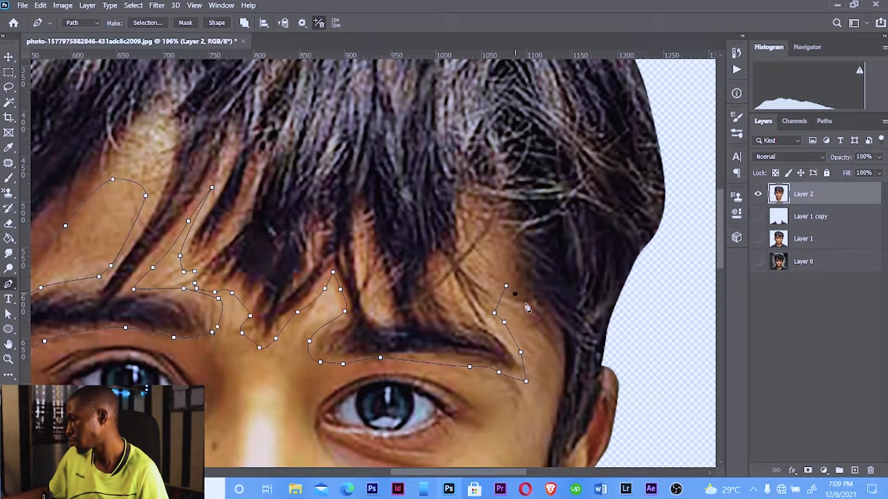
left_click_drag(549, 346, 551, 363)
left_click_drag(554, 415, 550, 435)
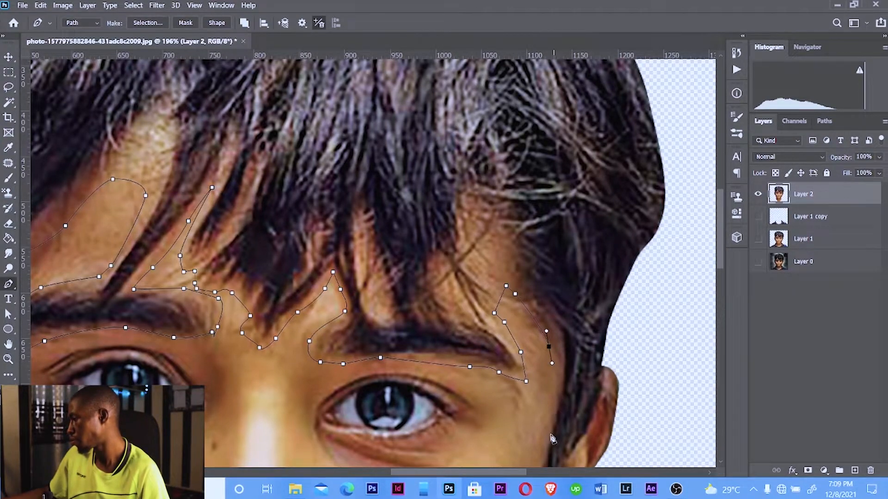
Continue the path down the right side of the face to the cheek and back up along the right ear
scroll(550, 435, "down", 3)
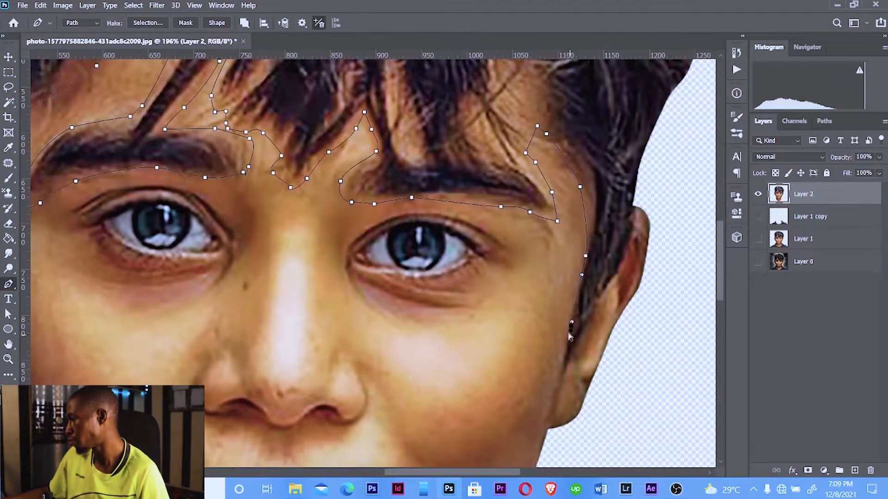
left_click_drag(585, 255, 583, 269)
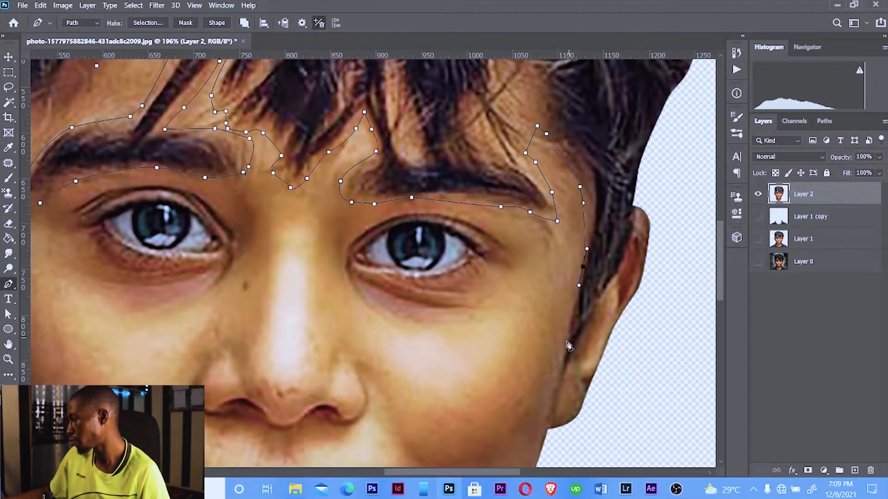
left_click_drag(565, 344, 564, 364)
left_click(563, 380)
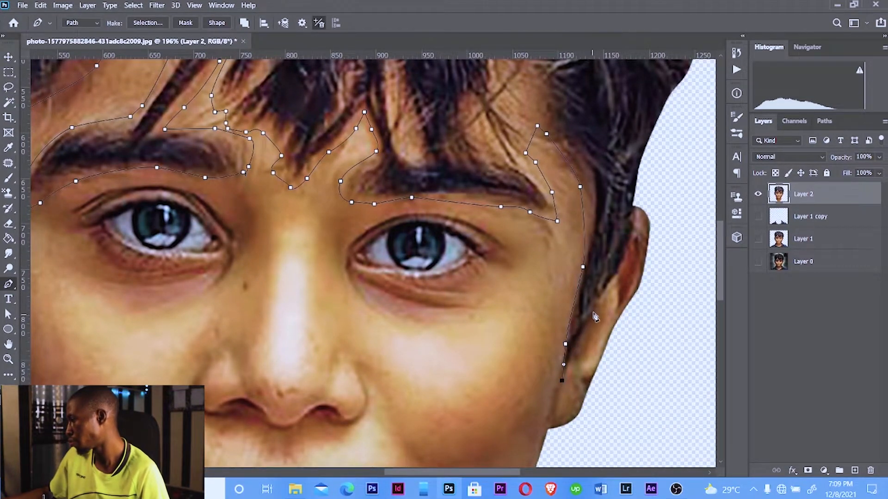
left_click_drag(593, 308, 598, 300)
left_click_drag(621, 267, 625, 260)
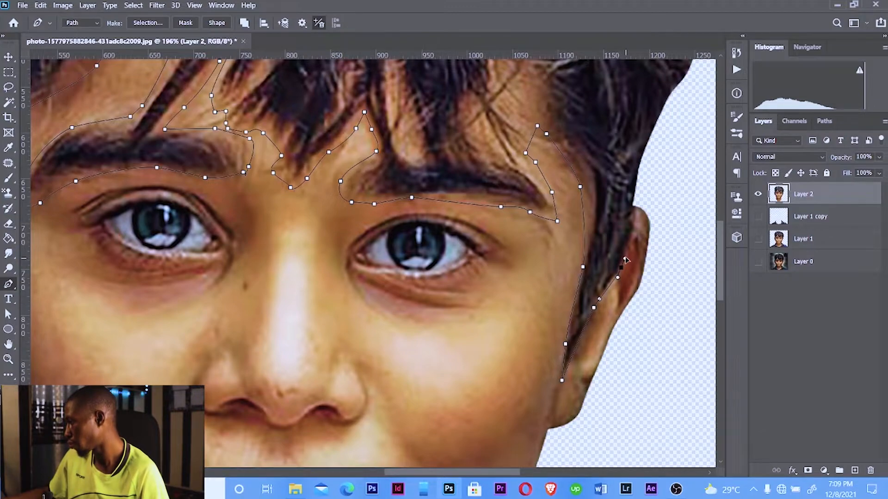
left_click_drag(636, 215, 580, 274)
Extend the path in a wide loop over the top of the hair and down past the left side of the head
scroll(628, 187, "down", 10)
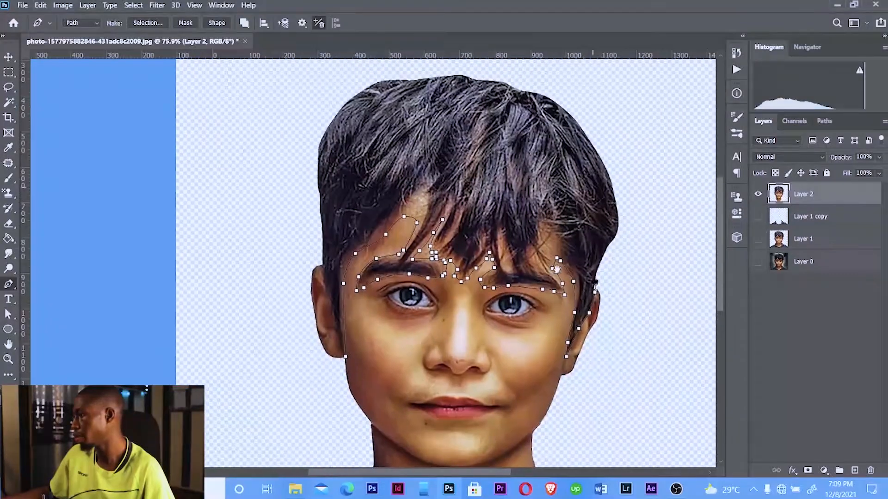
left_click_drag(575, 88, 566, 85)
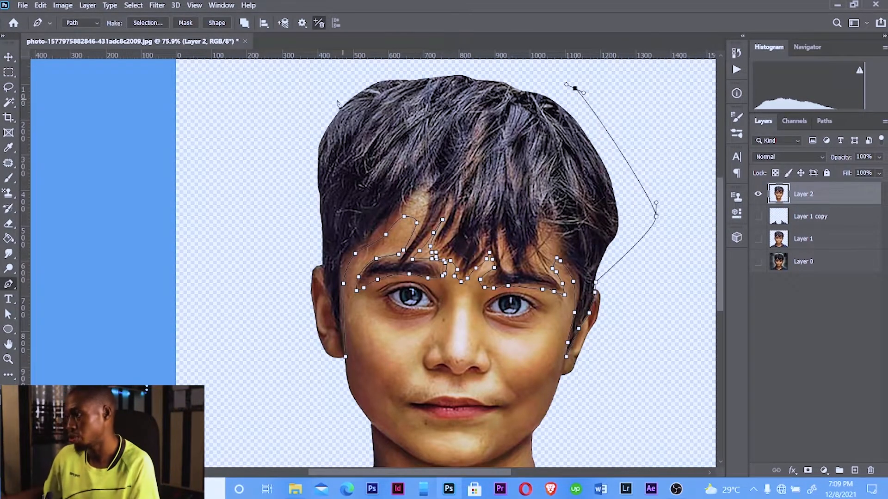
left_click_drag(336, 99, 280, 163)
left_click(272, 181)
left_click(279, 218)
Trace the path down the left temple and ear edge and close it at the left cheek
scroll(305, 255, "up", 2)
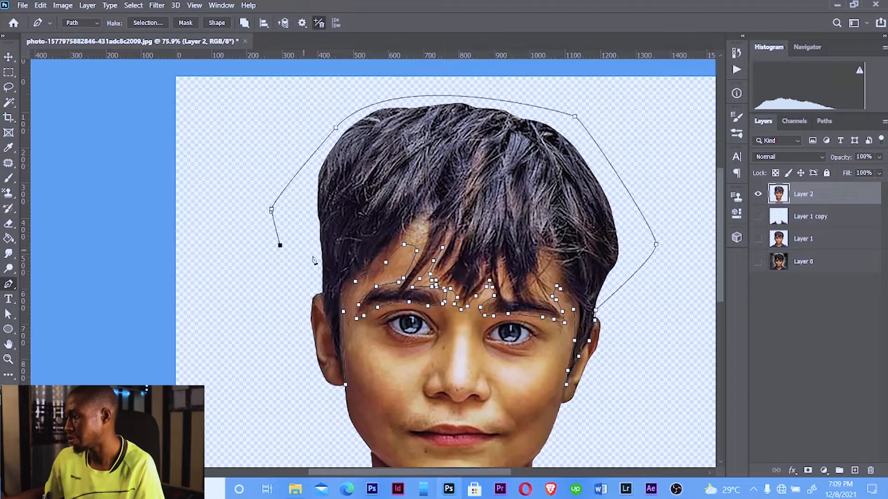
left_click(314, 286)
scroll(333, 323, "up", 4)
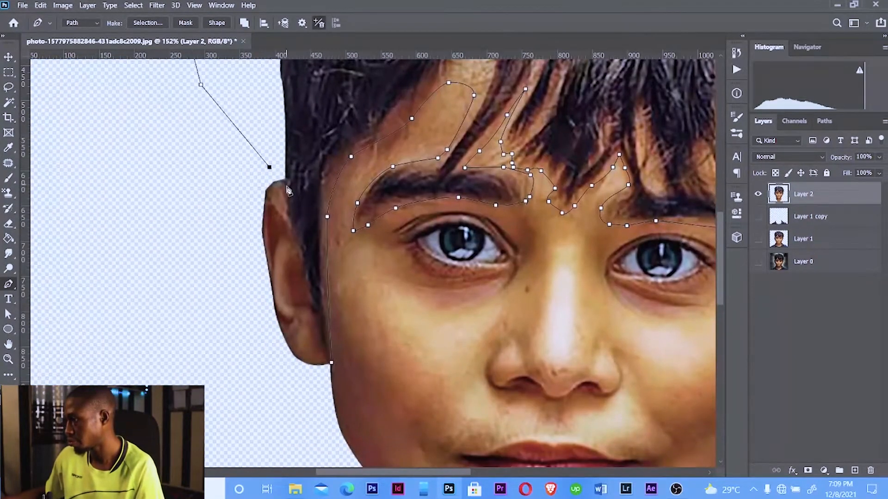
left_click(285, 189)
left_click_drag(288, 221, 291, 228)
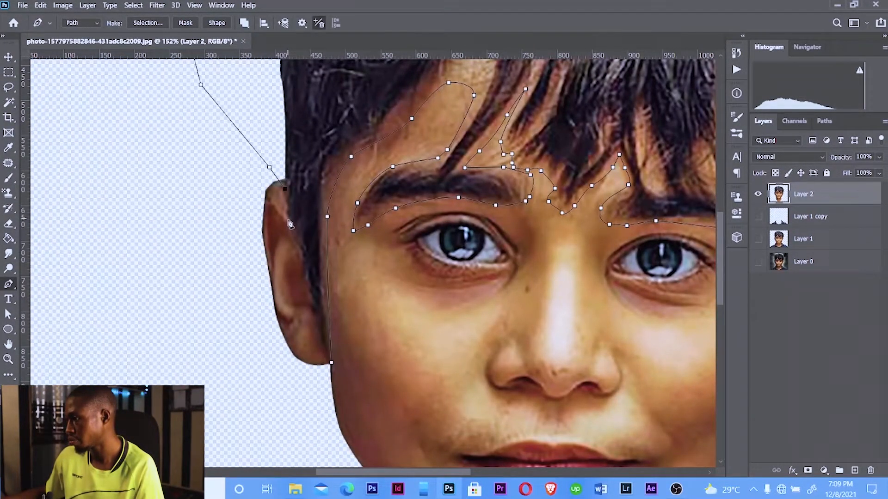
left_click_drag(304, 269, 308, 293)
left_click_drag(317, 325, 319, 331)
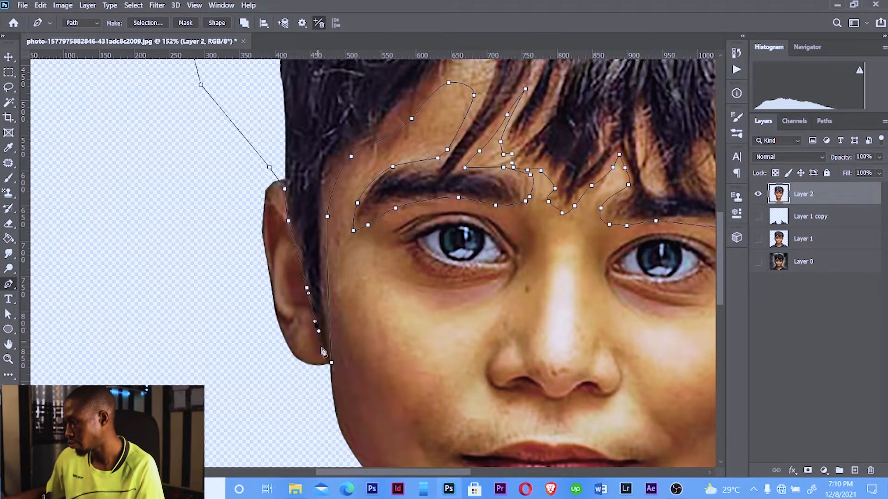
left_click_drag(331, 362, 332, 370)
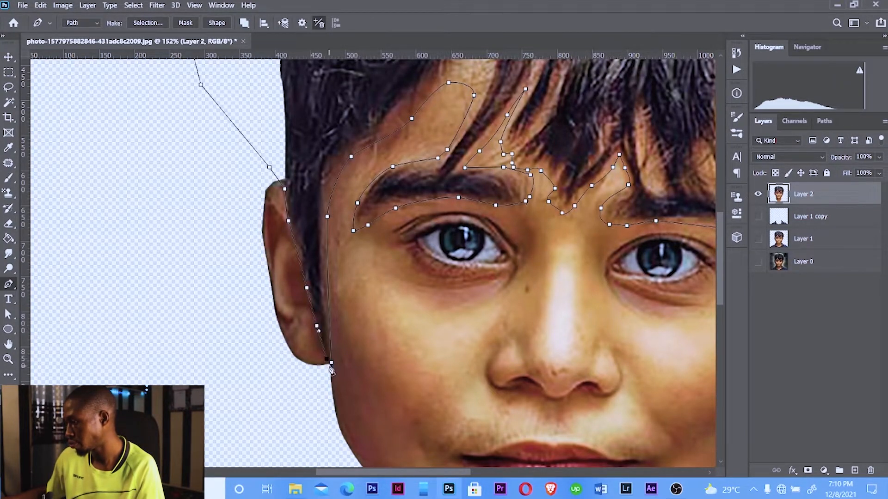
Make a selection from the closed path with a feather radius of 0 pixels
scroll(412, 323, "down", 3)
left_click(404, 334)
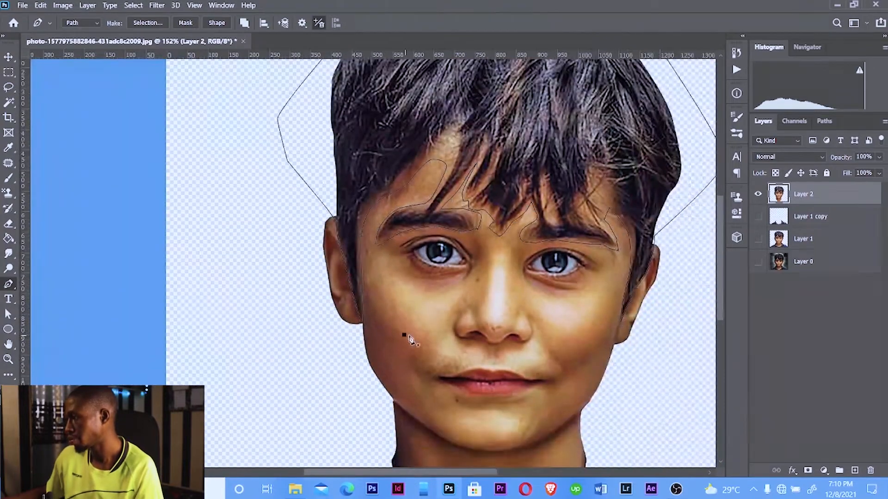
right_click(430, 321)
left_click(506, 101)
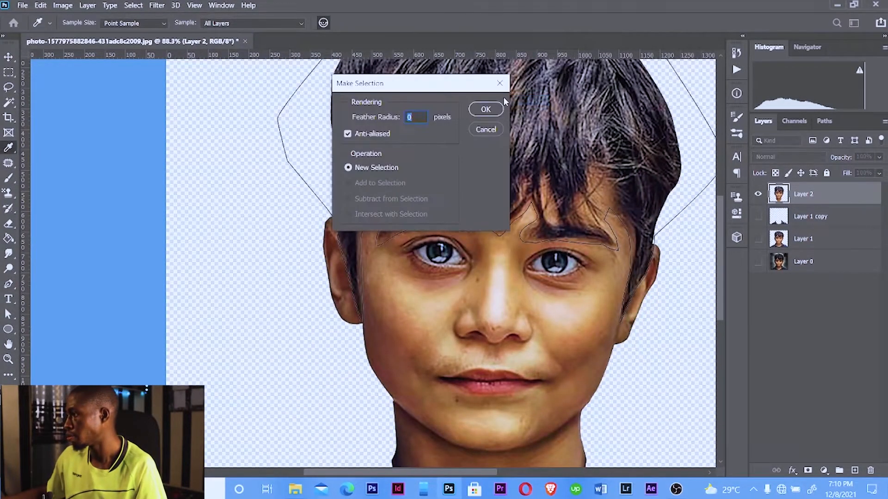
left_click(485, 110)
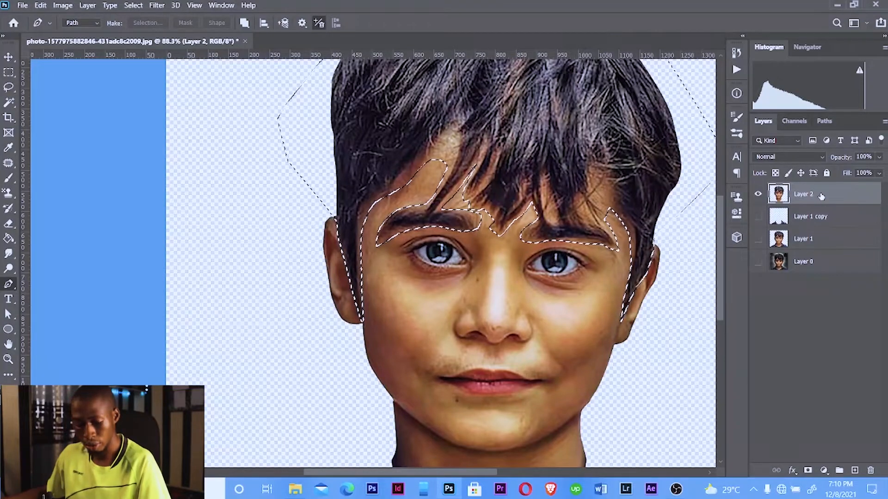
Move the selected hair region onto its own new layer, reload its selection, and return to the face layer
key("ctrl+j")
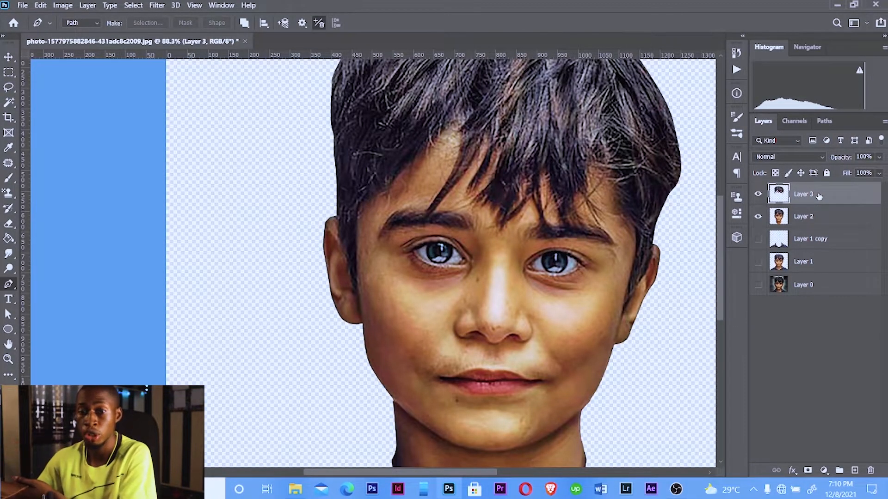
left_click(781, 198, "ctrl")
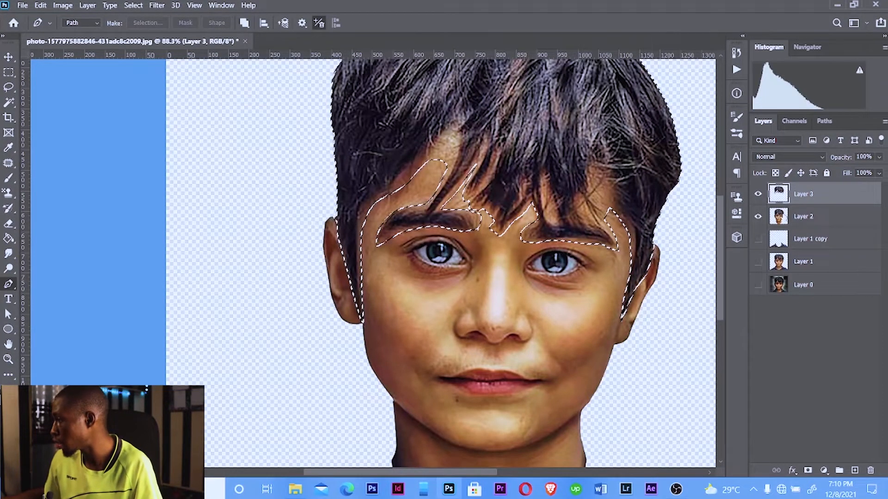
left_click(808, 221)
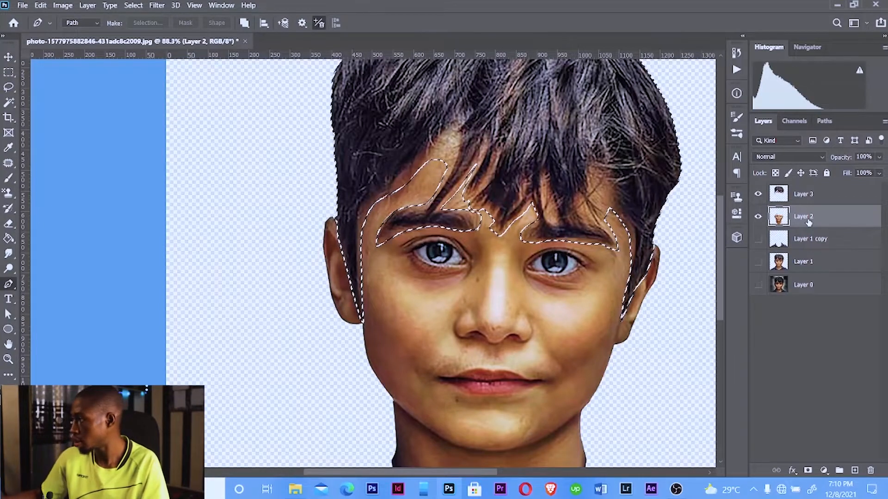
Deselect and hide the new hair layer so the face layer is shown alone
left_click(759, 195)
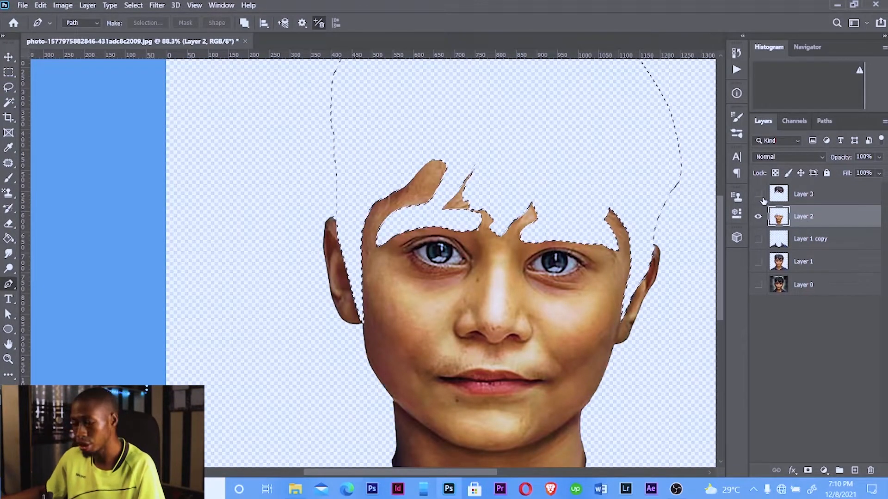
key("ctrl+d")
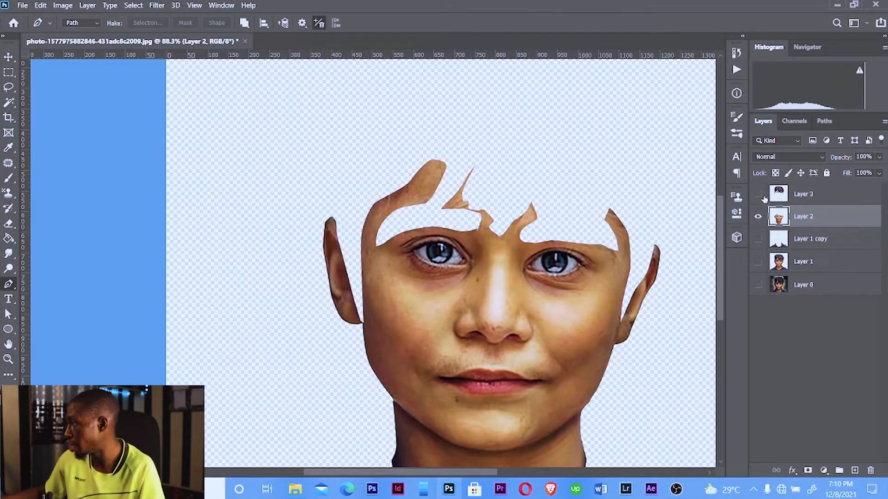
left_click(760, 196)
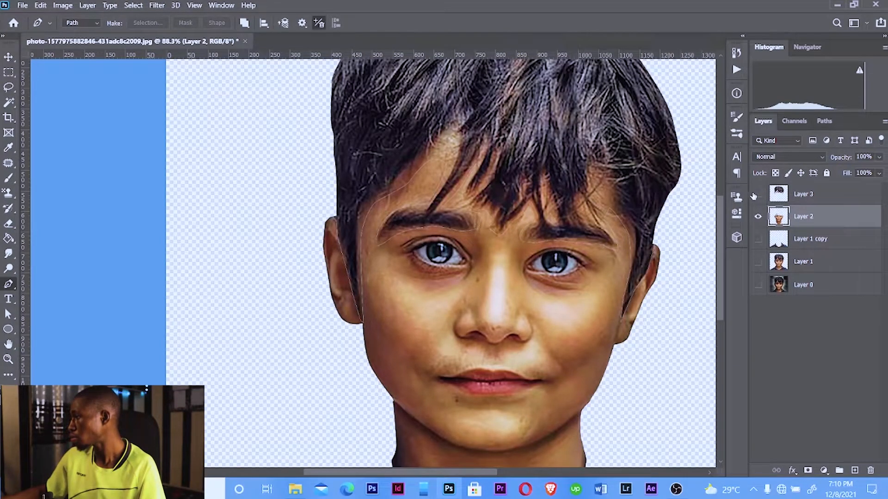
left_click(759, 194)
Zoom in on the left eye and trace a closed Pen-tool path around its outline
scroll(581, 287, "up", 5)
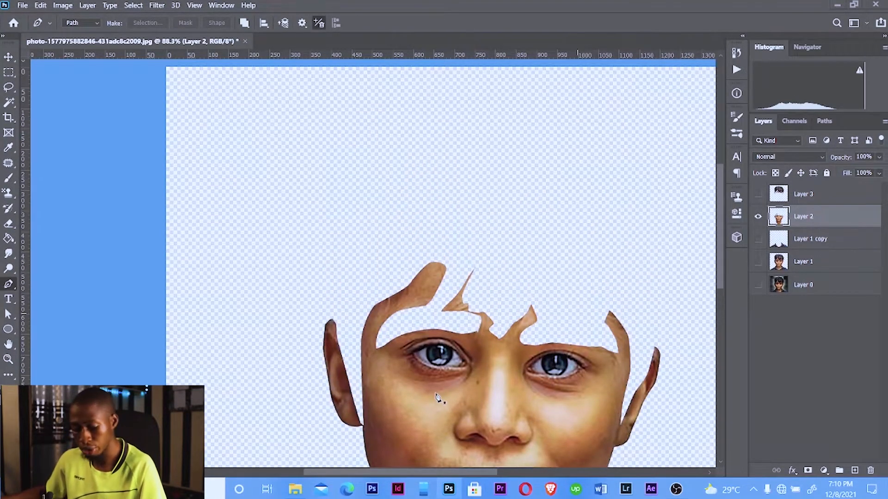
scroll(439, 393, "up", 5)
key("super")
key("super")
scroll(491, 387, "up", 3)
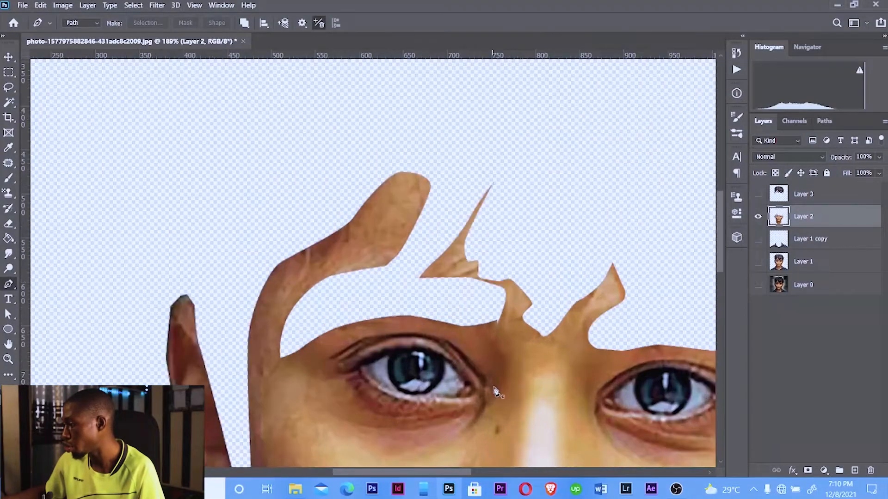
scroll(476, 382, "down", 2)
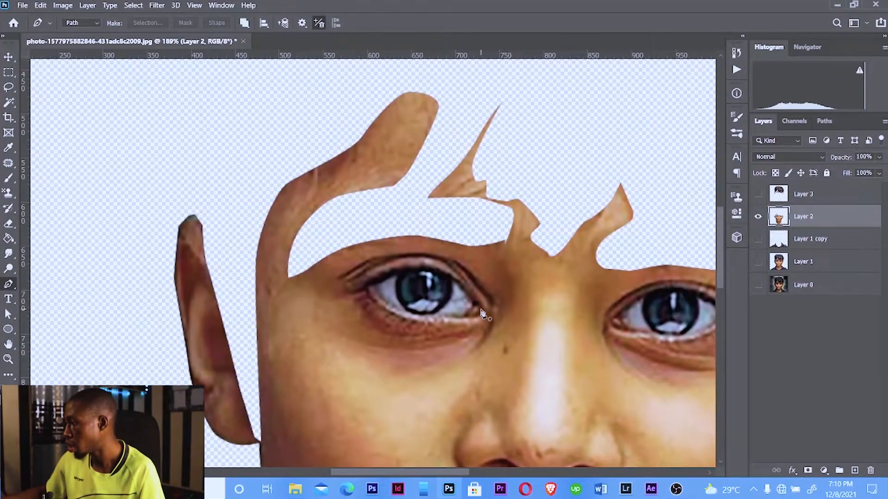
scroll(484, 315, "up", 2)
left_click(481, 308)
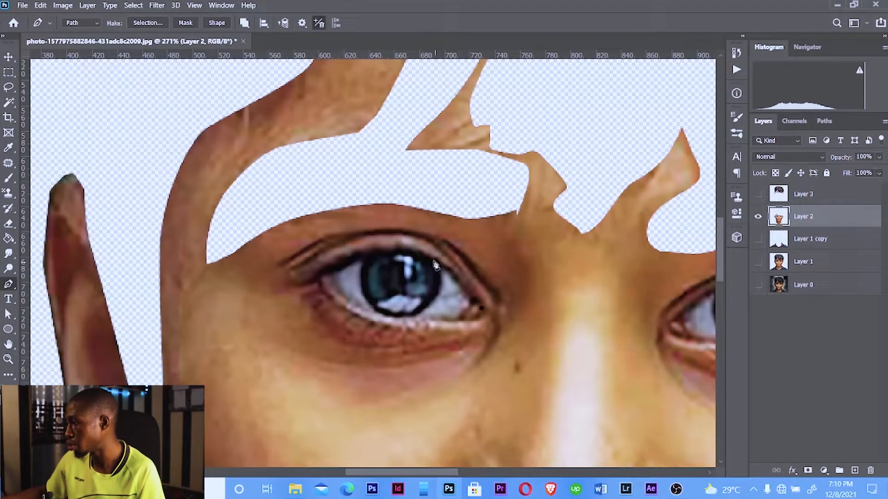
left_click_drag(432, 260, 336, 276)
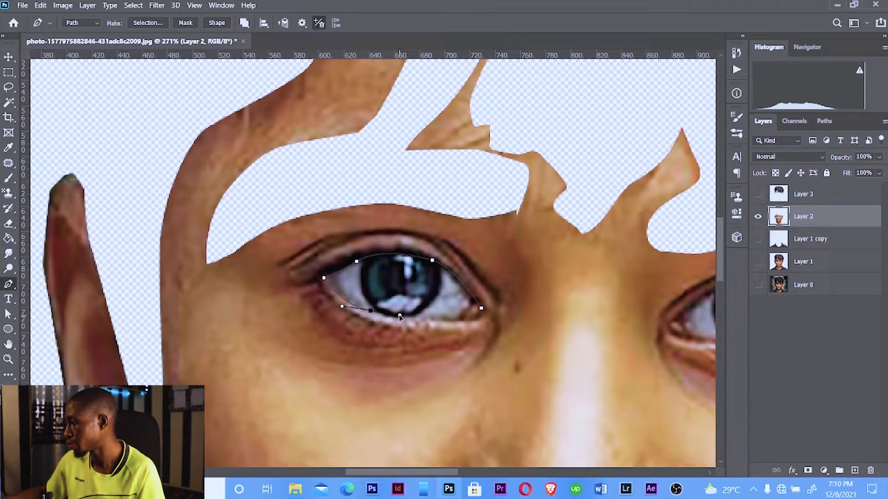
left_click_drag(396, 319, 445, 324)
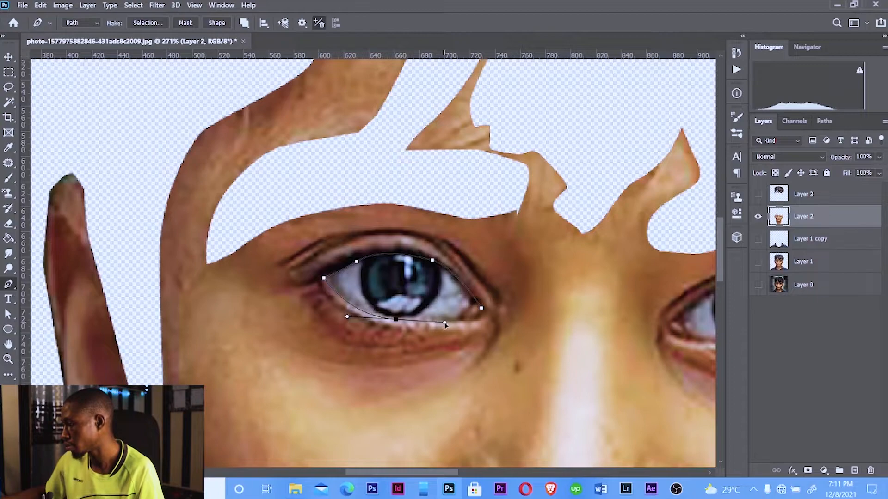
left_click(475, 320)
left_click(482, 309)
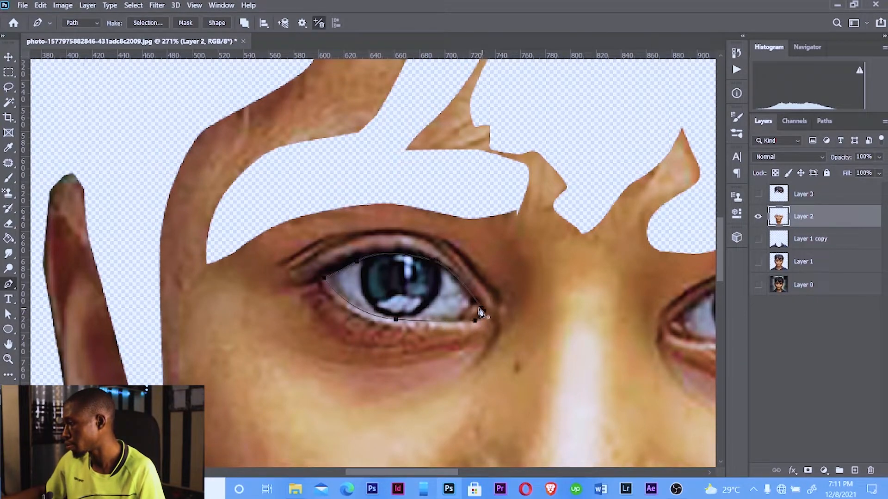
Trace a closed Pen-tool path around the right eye, undoing one misplaced anchor along the way
left_click_drag(640, 323, 332, 302)
left_click(339, 320)
left_click_drag(375, 270, 386, 267)
left_click_drag(444, 273, 465, 284)
left_click(484, 302)
key("ctrl+z")
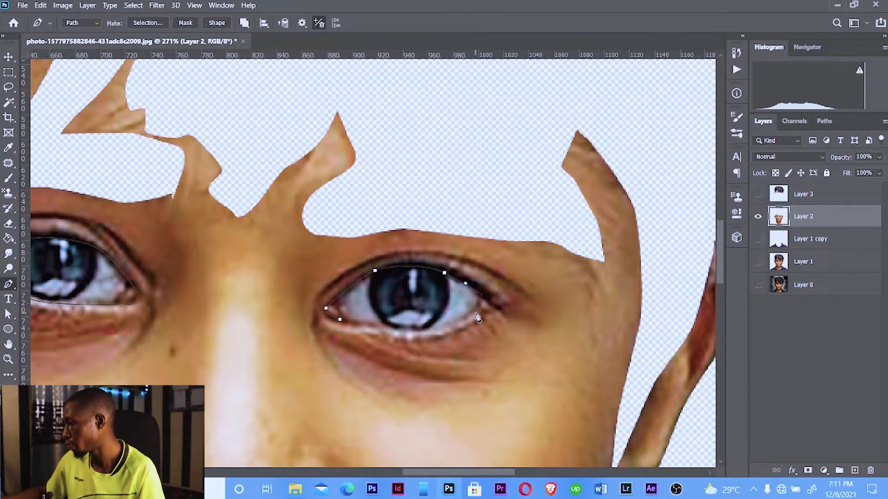
left_click(485, 297)
left_click_drag(466, 318, 457, 320)
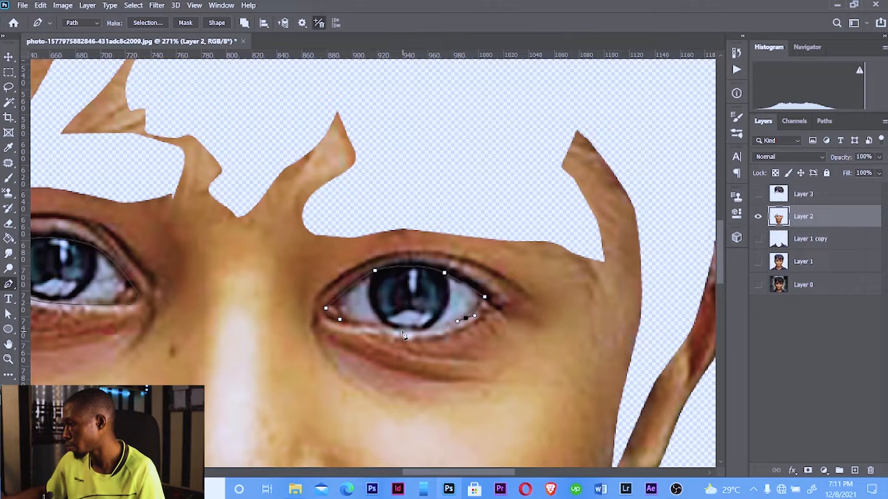
left_click_drag(396, 330, 354, 323)
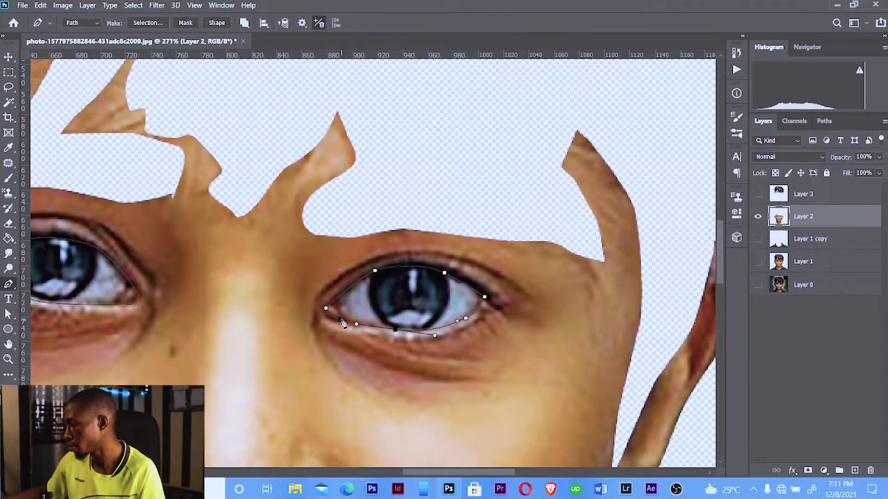
Make a selection from the eye paths with a feather radius of 0 pixels
scroll(343, 323, "down", 5)
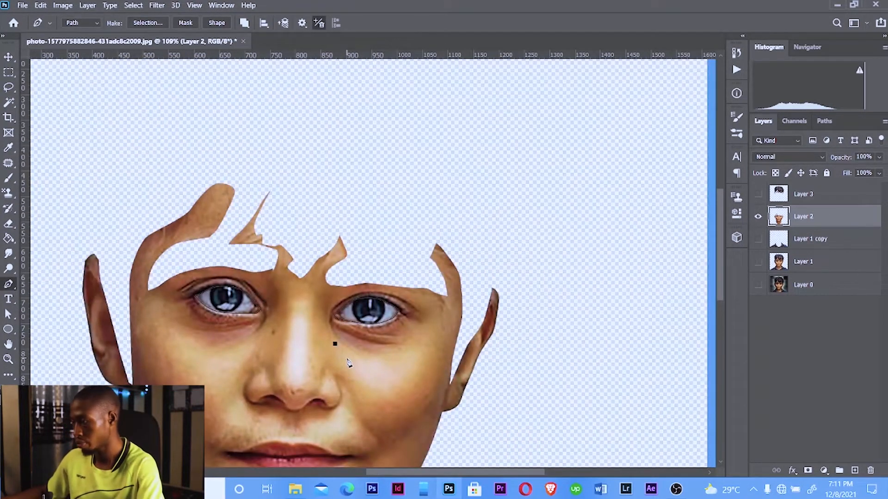
right_click(349, 363)
left_click(406, 160)
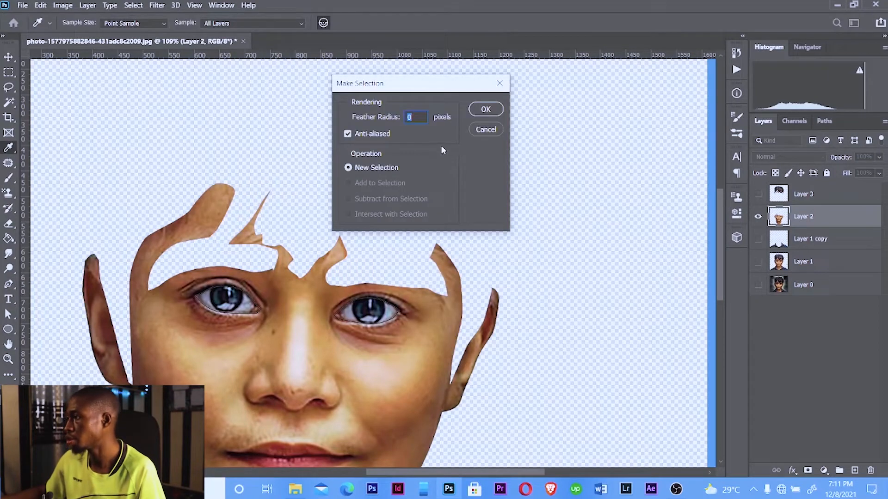
left_click(484, 111)
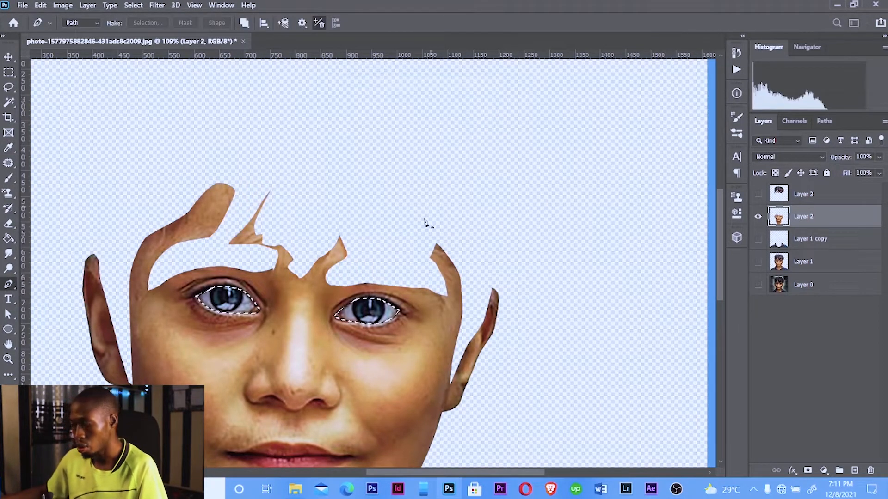
Copy the selected eyes onto their own new layer, reload its selection, return to the face layer and deselect
key("ctrl+j")
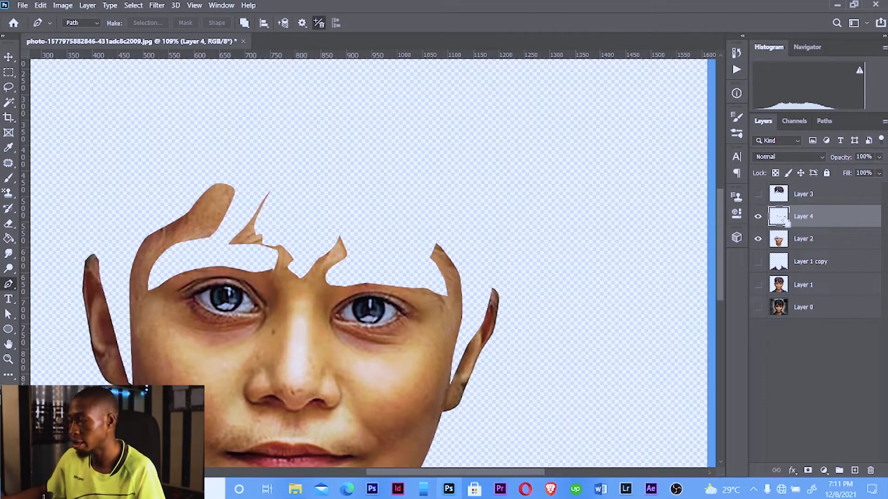
left_click(786, 223, "ctrl")
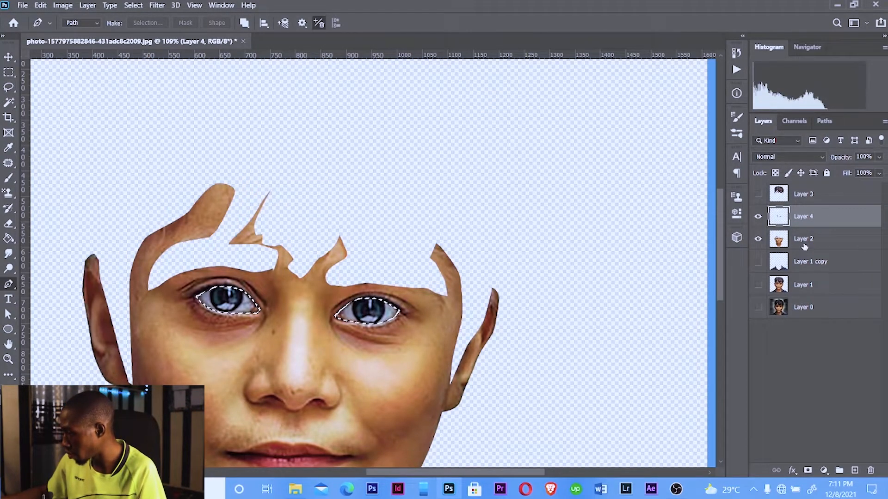
left_click(805, 244)
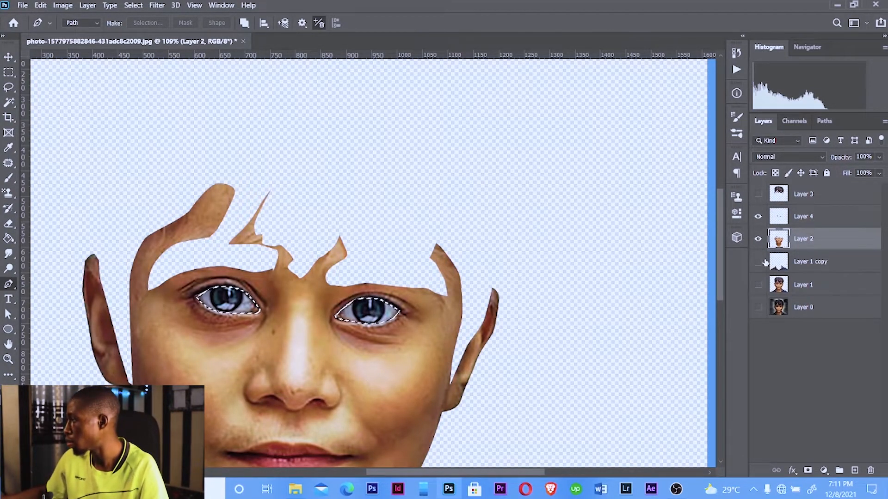
key("ctrl+d")
Toggle the eyes layer off and on, then show Layer 1 copy and Layer 1 and fit the image on screen
left_click(758, 217)
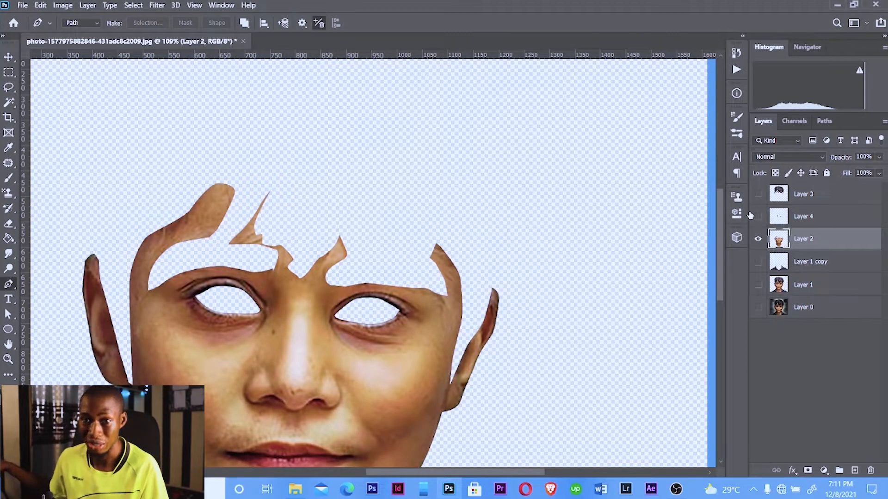
left_click(758, 222)
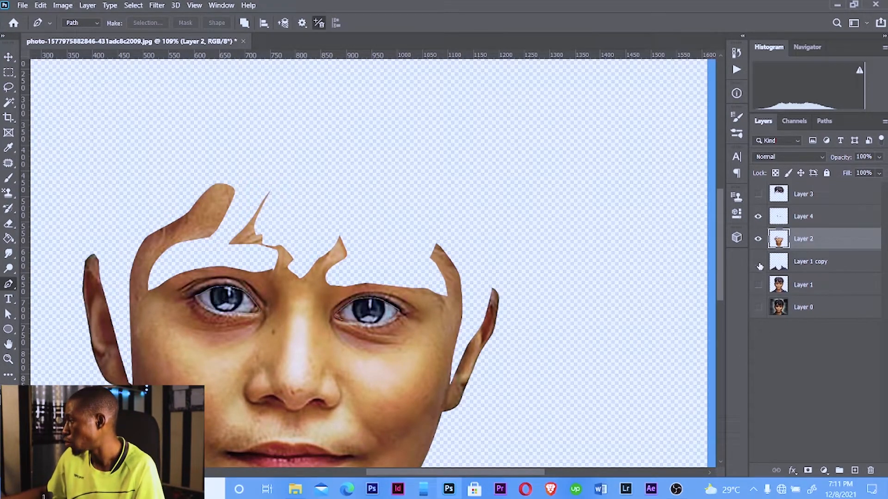
left_click(758, 262)
scroll(356, 337, "down", 5)
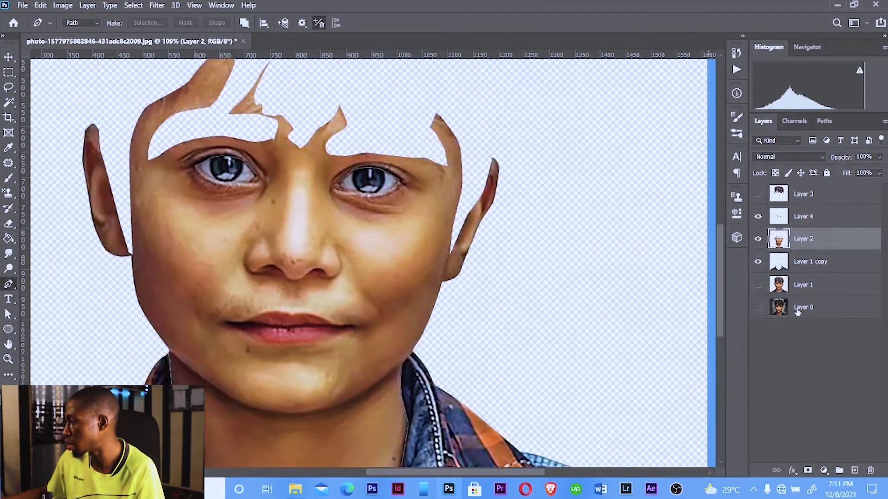
left_click(758, 285)
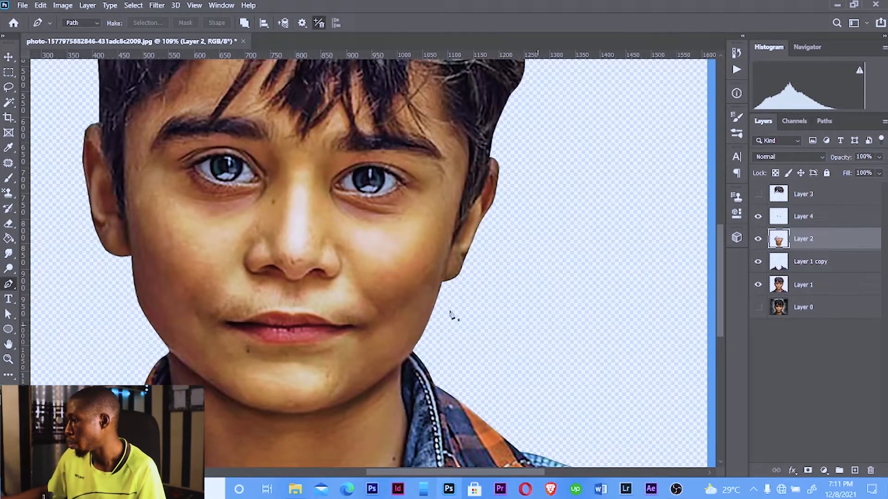
key("ctrl+0")
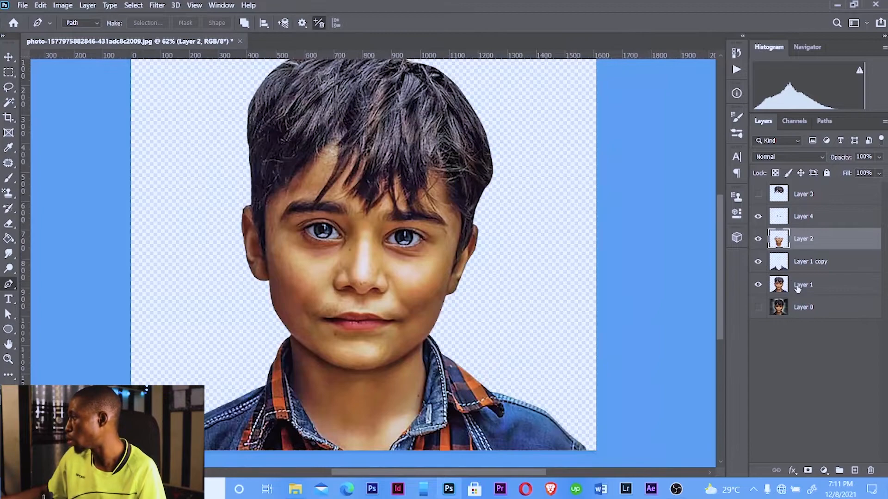
Select Layer 1 through Layer 3 and group them together
left_click(803, 284)
left_click(786, 199, "shift")
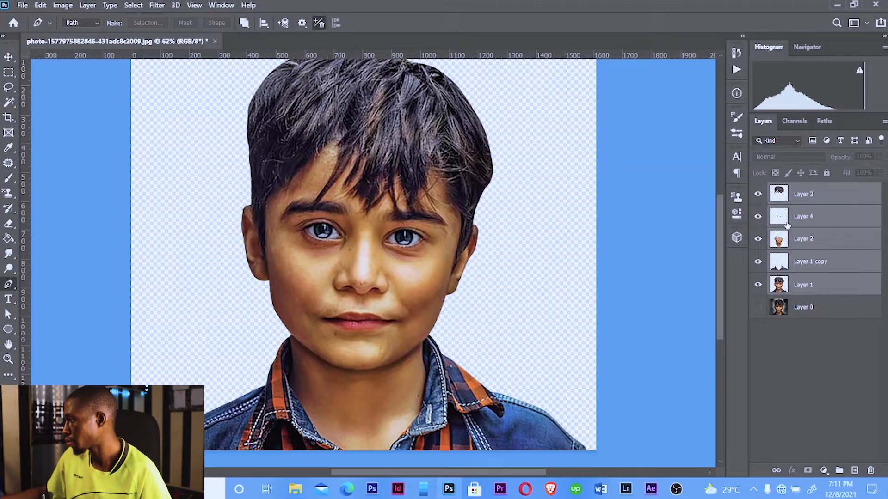
key("ctrl+g")
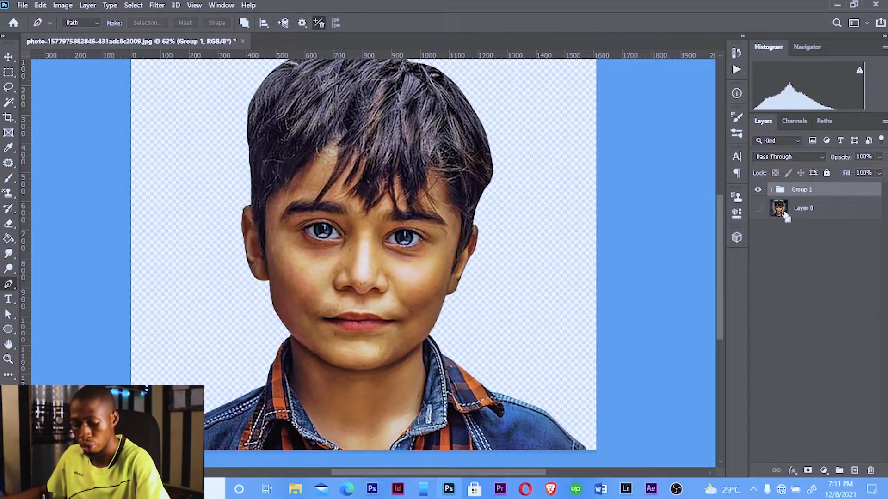
Duplicate the group and hide the original Group 1
key("ctrl+j")
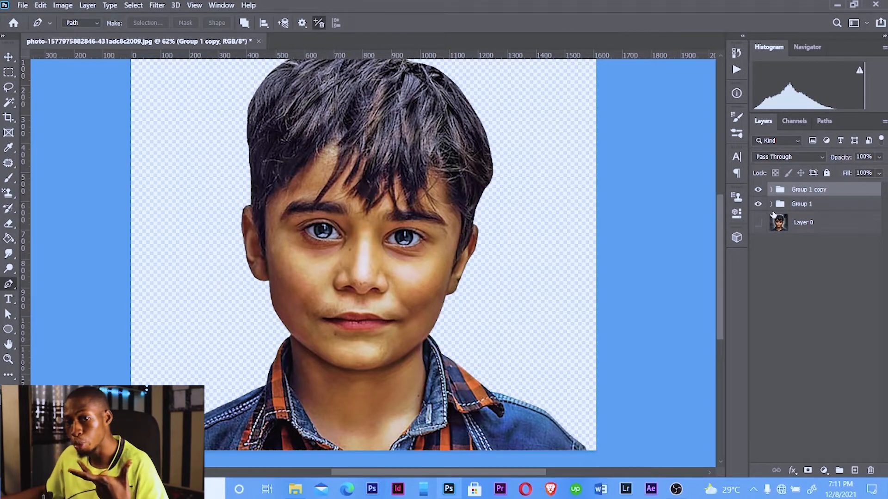
left_click(758, 204)
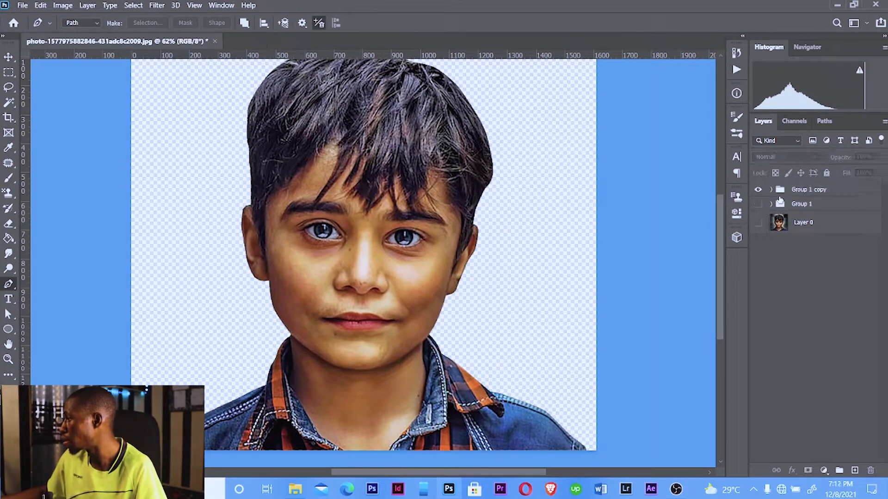
Expand the copied group and hide its Layer 1
left_click(771, 189)
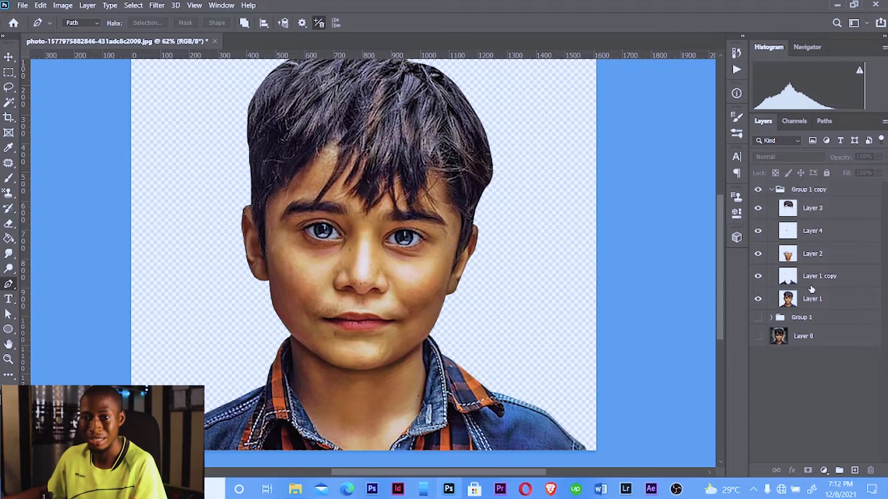
left_click(759, 299)
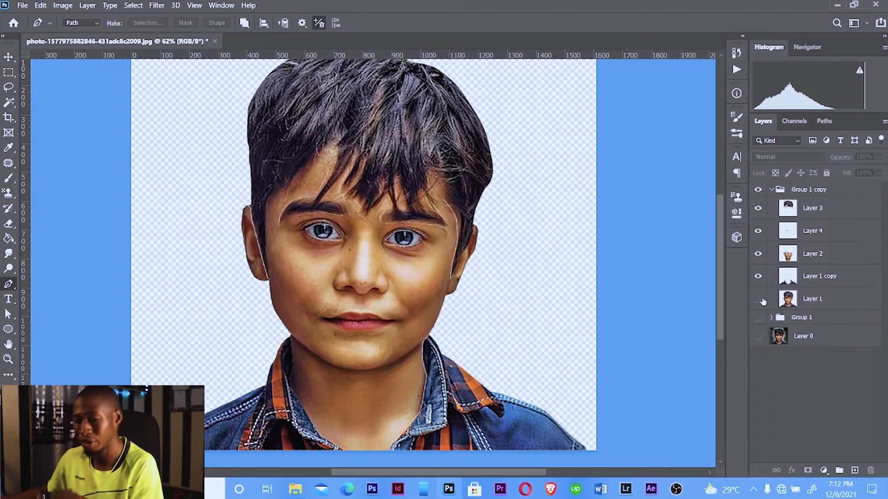
Try setting Layer 1 copy's blend mode to Vivid Light, then undo it
left_click(777, 284)
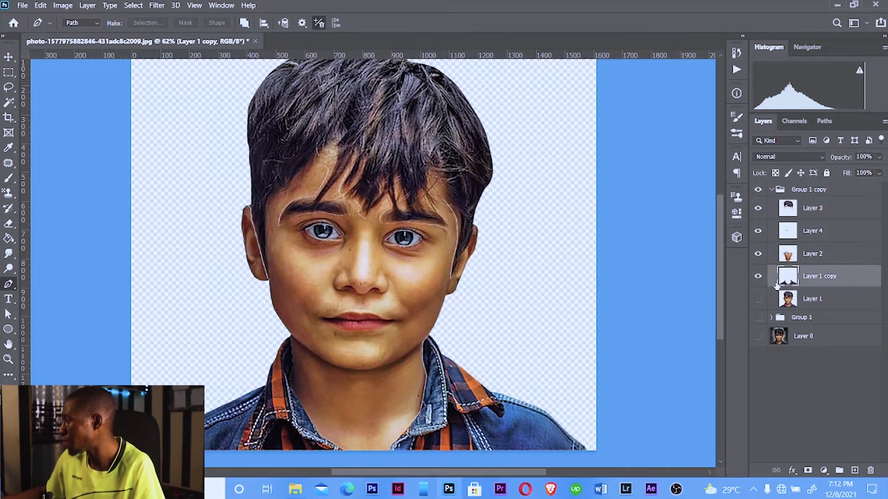
left_click(771, 158)
left_click(766, 326)
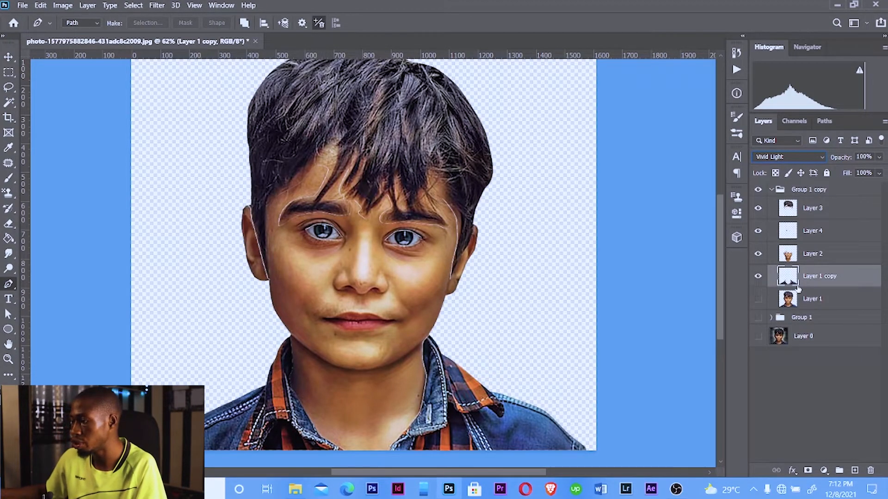
key("ctrl+z")
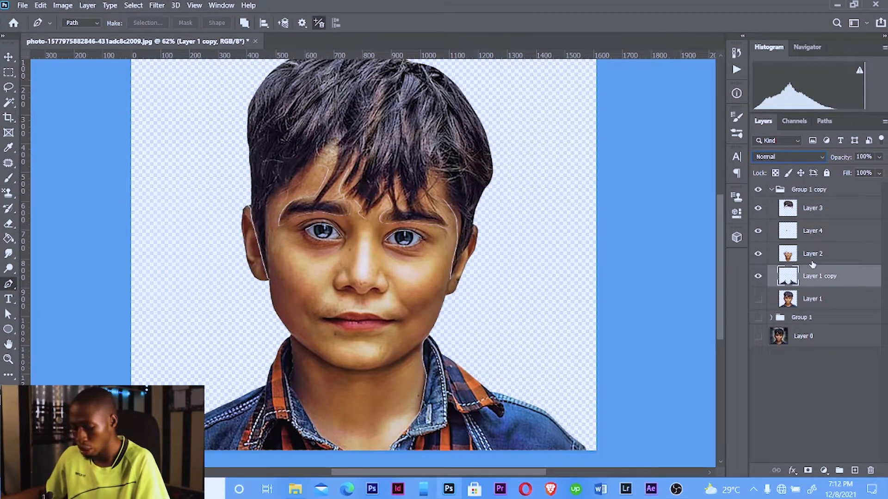
Duplicate Layer 1 copy and set the duplicate's blend mode to Vivid Light
key("ctrl+j")
left_click(786, 156)
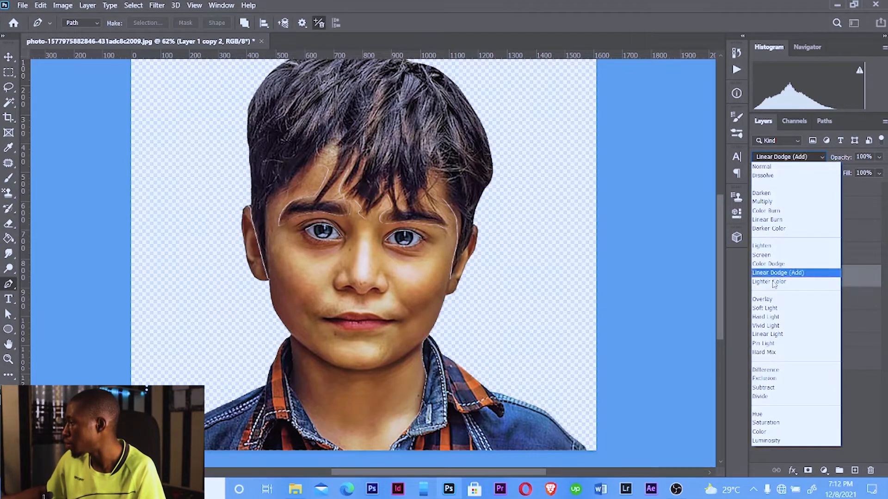
left_click(766, 325)
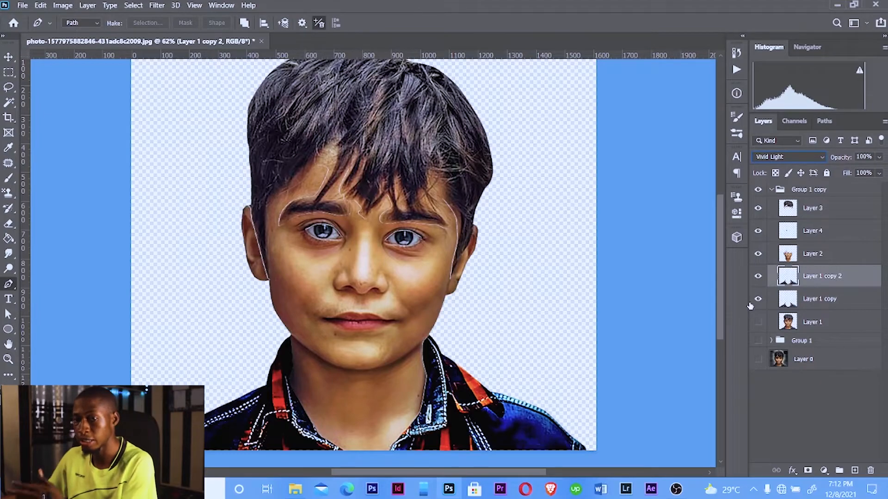
Apply a High Pass filter with a 2.6 pixel radius to Layer 1 copy 2, then merge it down
left_click(160, 7)
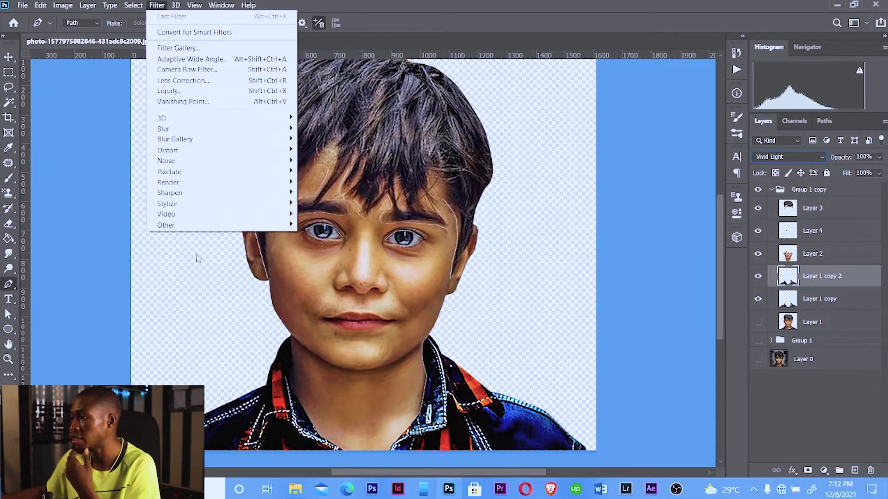
mouse_move(194, 226)
left_click(307, 236)
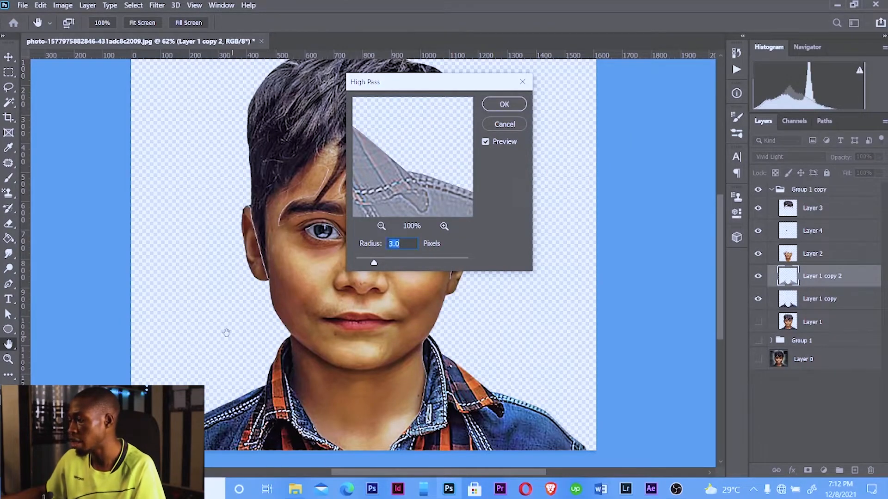
left_click_drag(226, 333, 143, 201)
left_click_drag(373, 264, 435, 270)
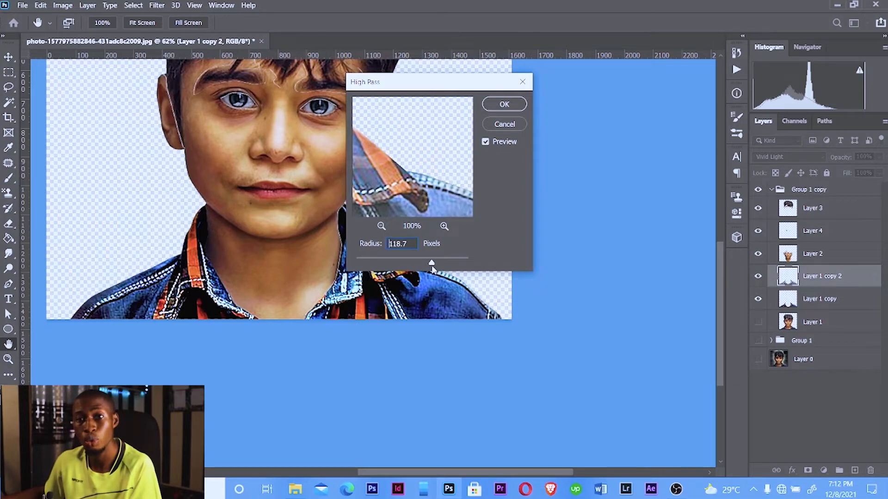
left_click_drag(432, 266, 372, 267)
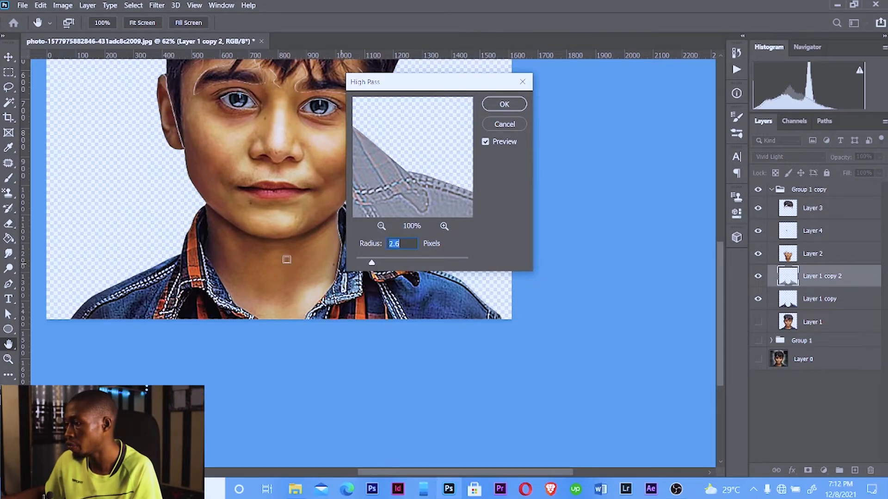
left_click_drag(251, 222, 231, 310)
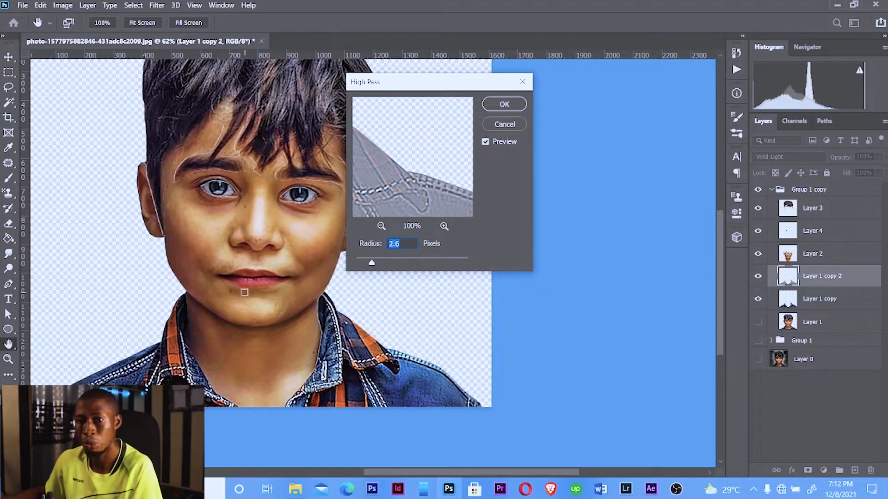
left_click(504, 104)
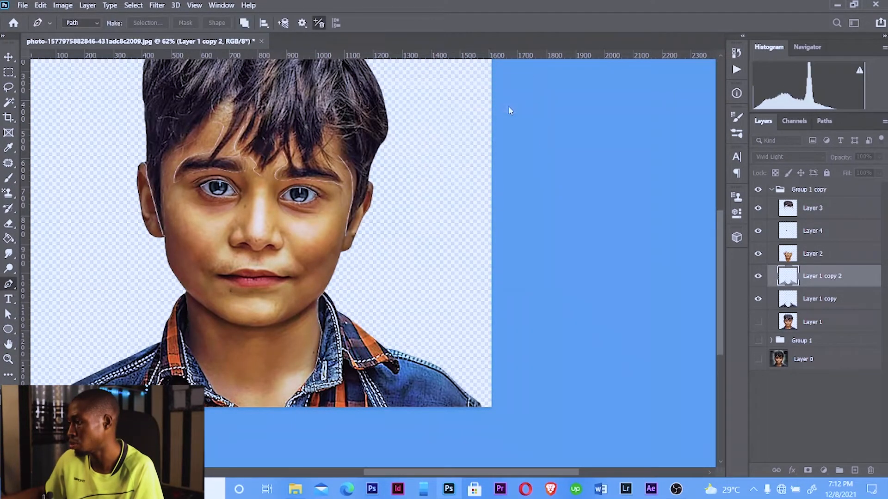
right_click(816, 276)
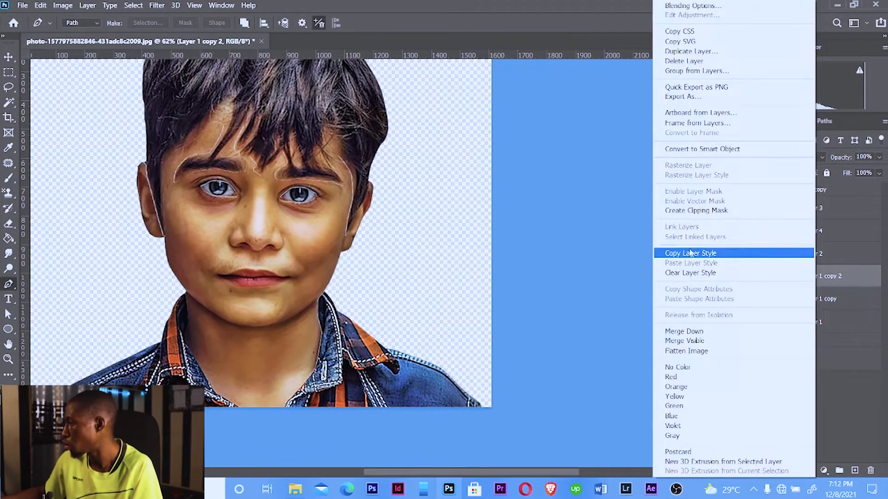
left_click(683, 332)
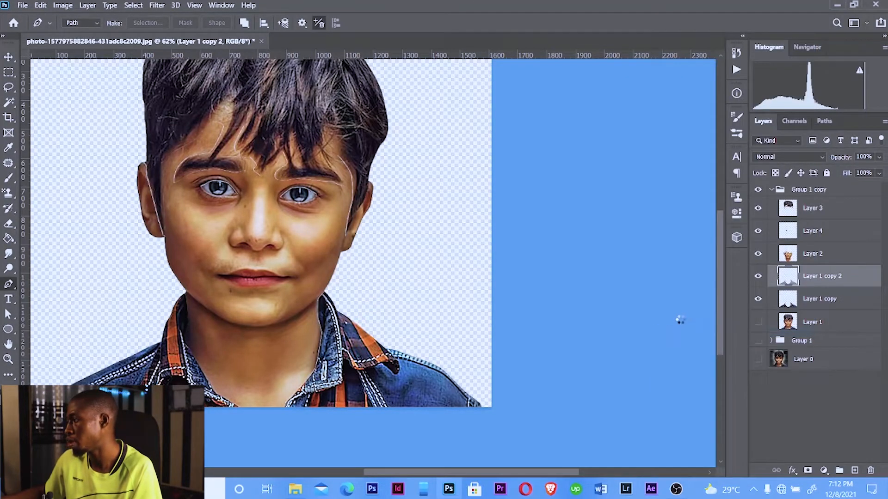
Duplicate the face layer, Layer 2, and set the duplicate's blend mode to Vivid Light
left_click(808, 260)
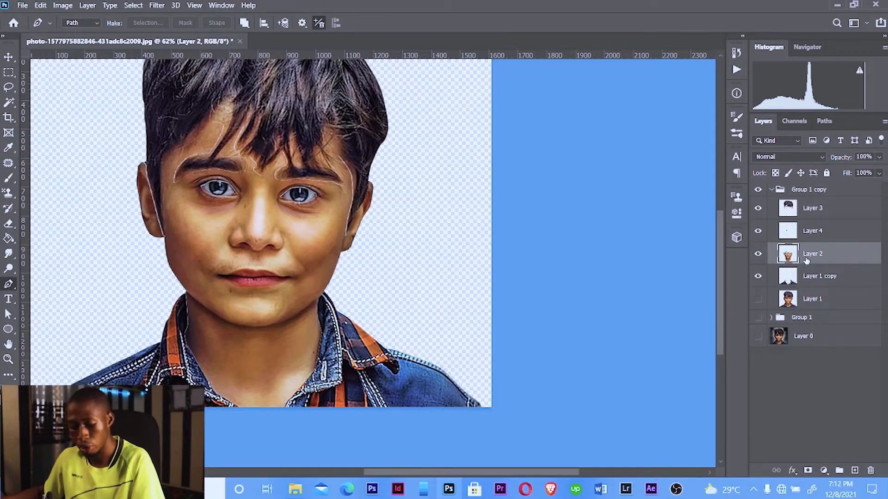
key("ctrl+j")
left_click(788, 157)
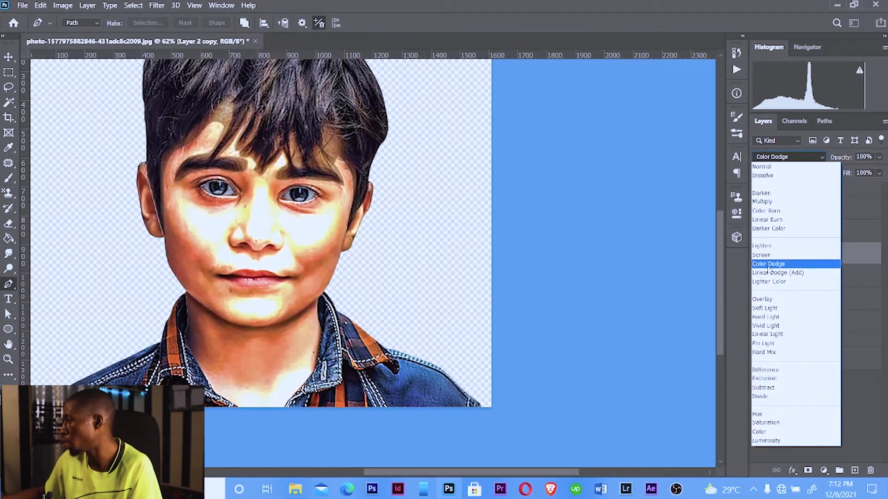
left_click(766, 326)
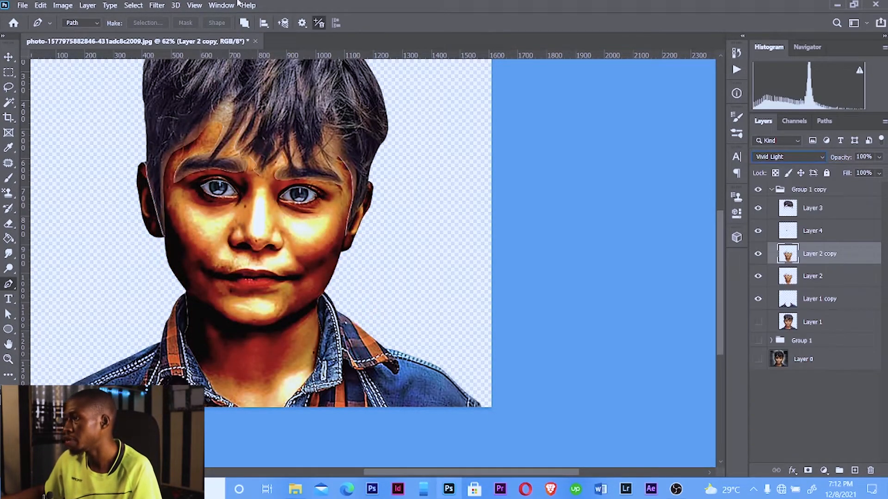
Apply a High Pass filter with a 2.7 pixel radius to Layer 2 copy, then merge it down
left_click(162, 6)
mouse_move(259, 224)
left_click(312, 237)
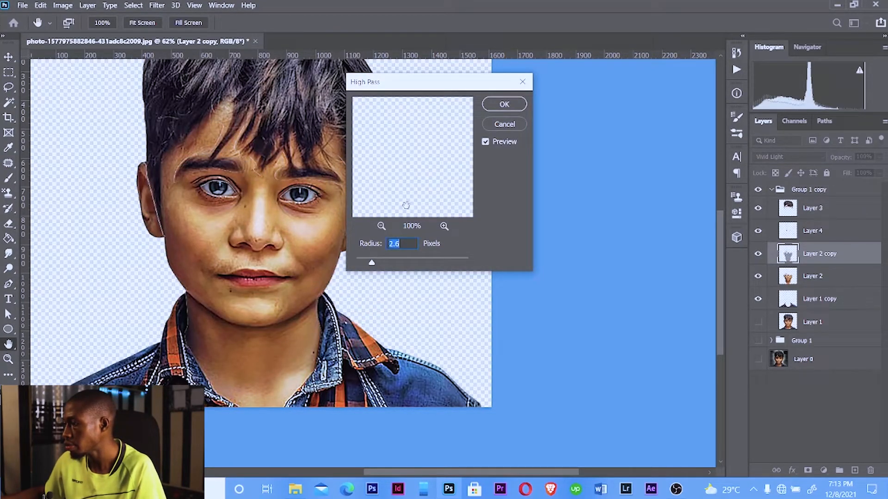
left_click_drag(375, 262, 372, 263)
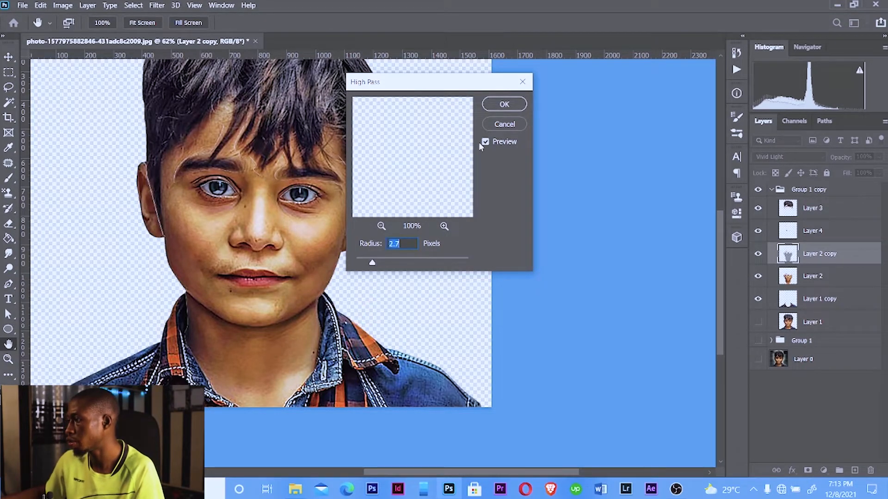
left_click(504, 105)
key("p")
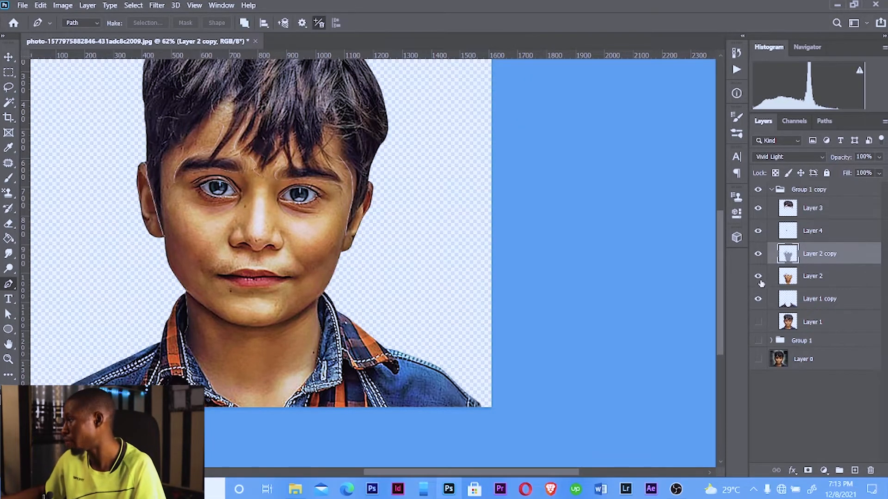
right_click(817, 257)
left_click(700, 331)
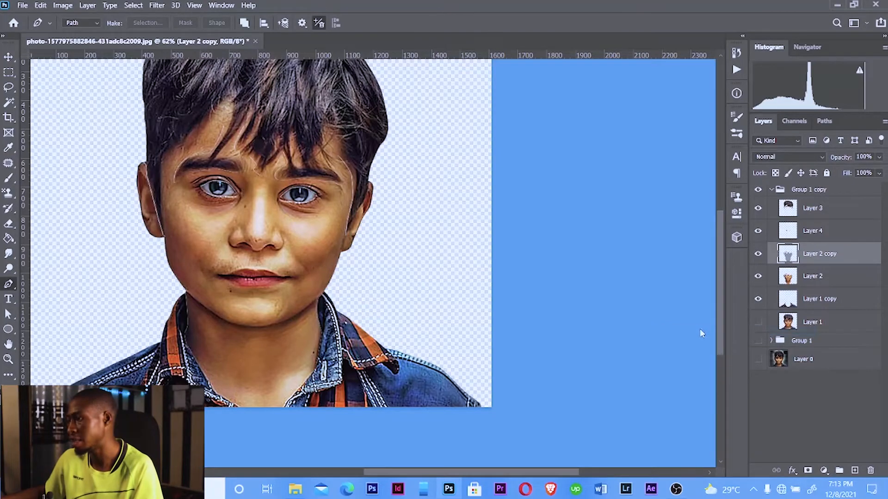
Duplicate the eyes layer, Layer 4, and set the duplicate's blend mode to Vivid Light
left_click(815, 236)
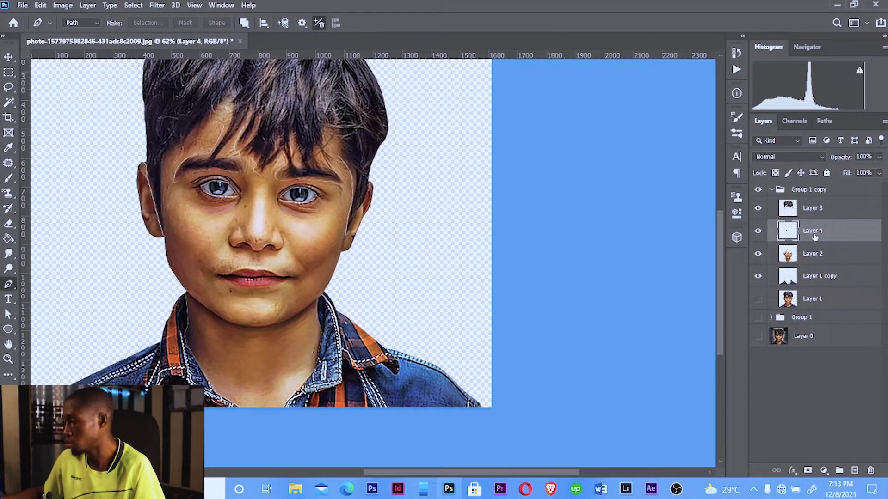
key("ctrl+j")
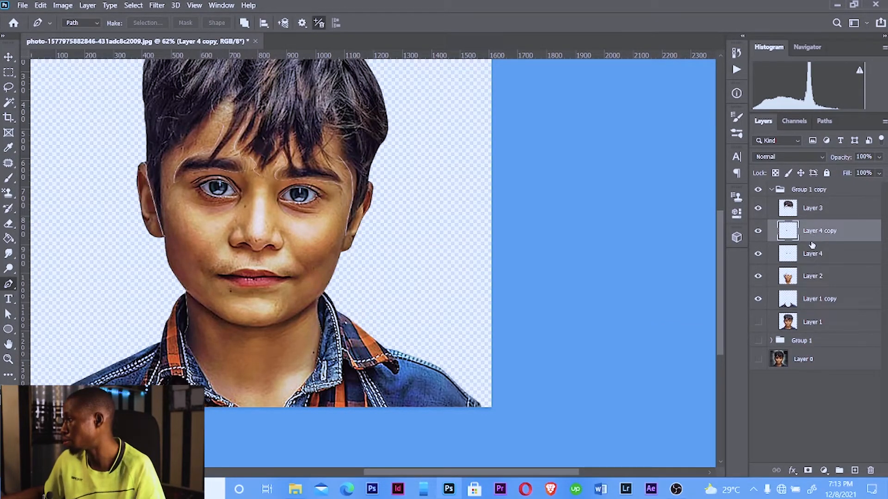
left_click(770, 157)
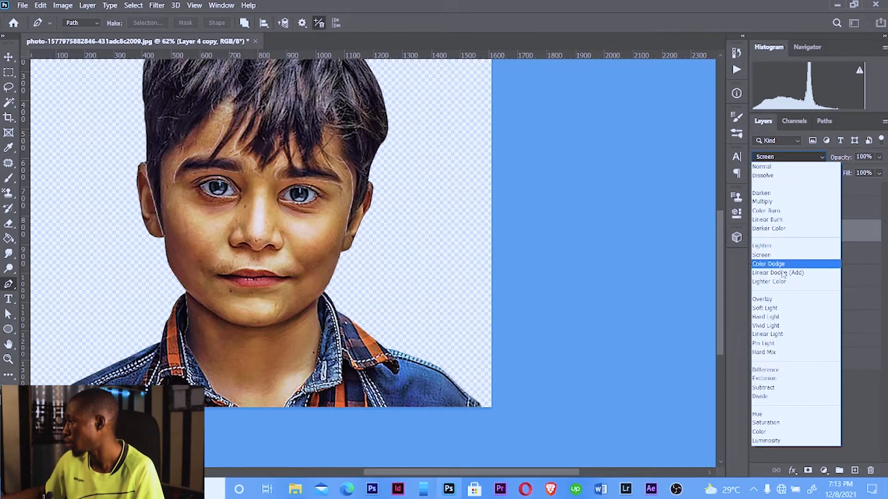
left_click(762, 327)
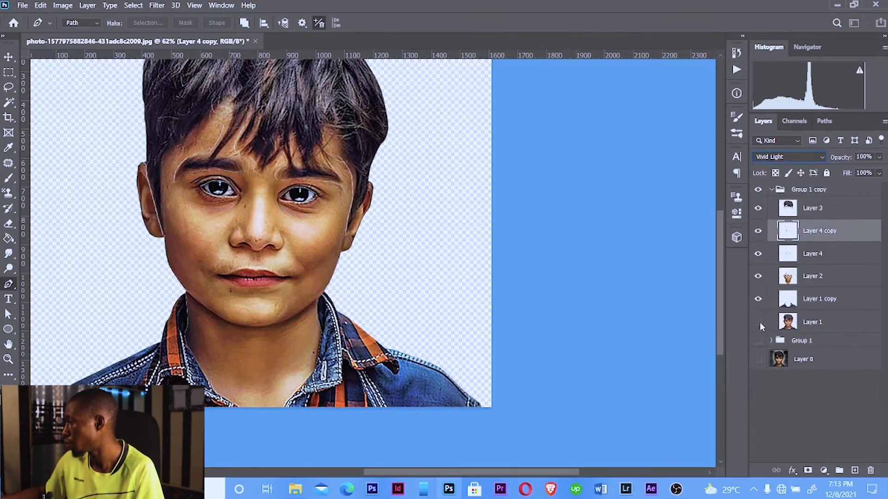
Apply a High Pass filter with a 2.7 pixel radius to Layer 4 copy, then merge it down
left_click(157, 5)
mouse_move(174, 229)
left_click(322, 235)
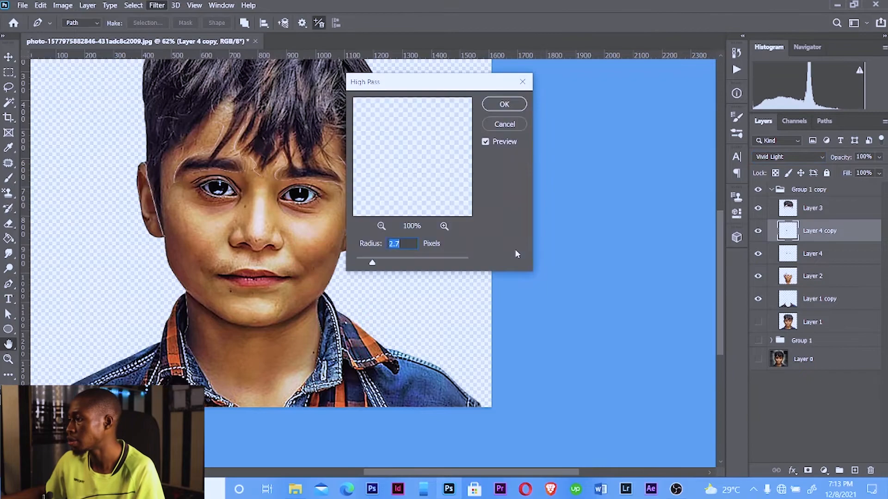
left_click(504, 104)
key("p")
right_click(775, 234)
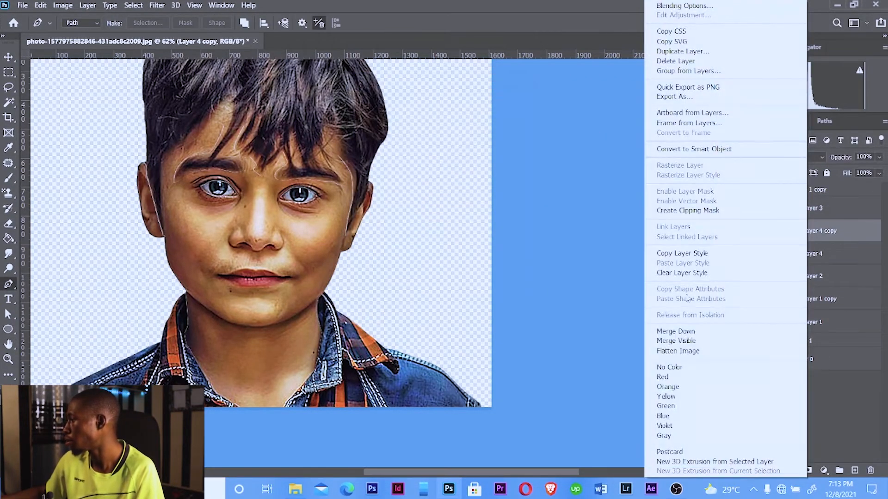
left_click(676, 331)
Duplicate the hair layer, Layer 3, and set the duplicate's blend mode to Vivid Light
left_click(830, 212)
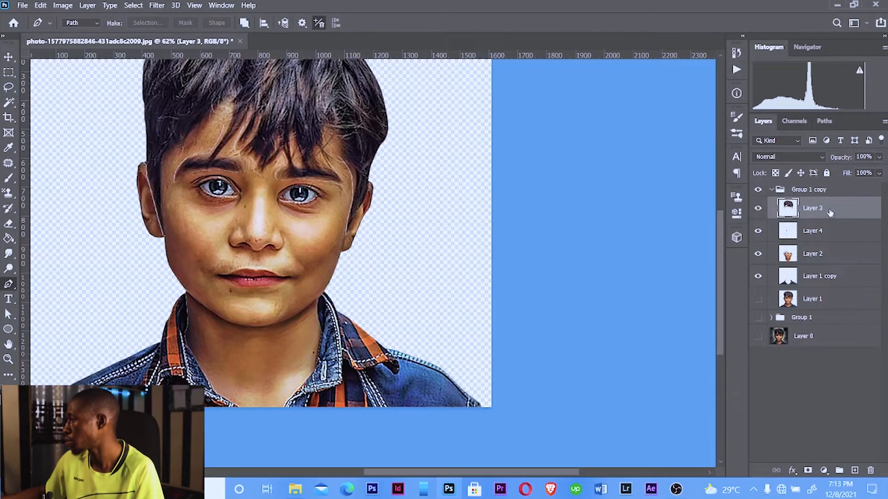
key("ctrl+j")
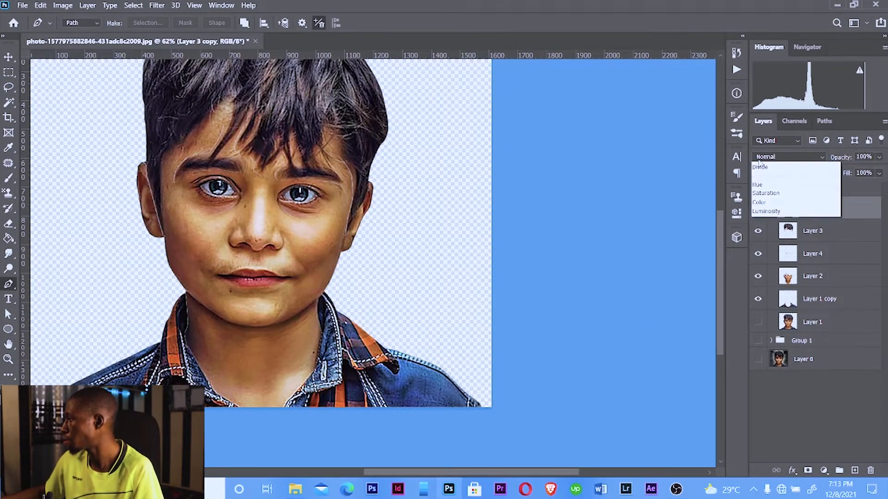
left_click(788, 157)
left_click(764, 326)
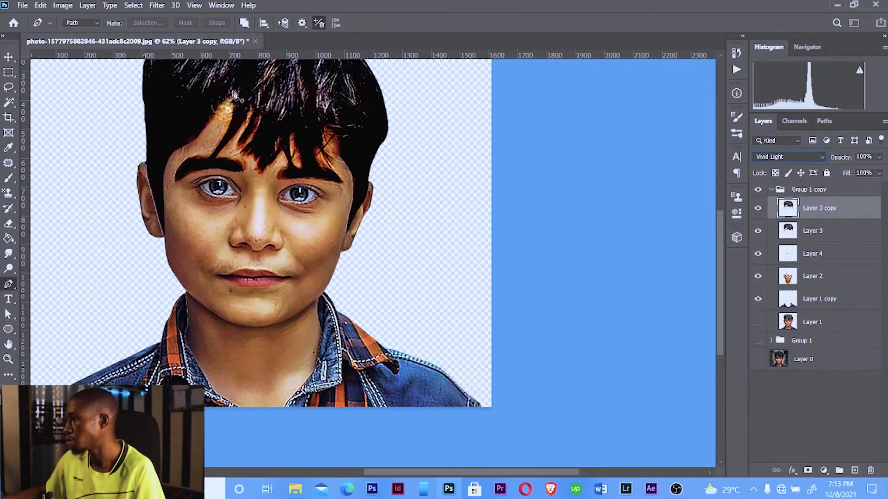
Apply a High Pass filter with a 3.4 pixel radius to Layer 3 copy, then merge it down
left_click(157, 5)
mouse_move(178, 225)
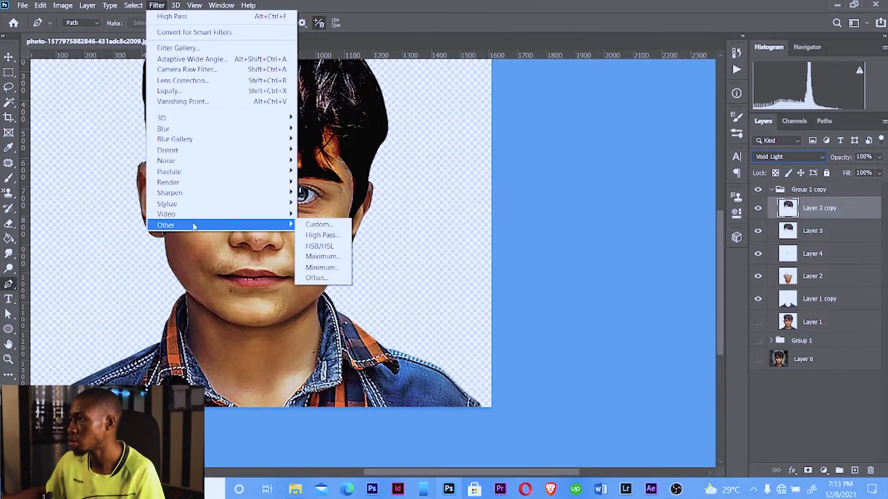
left_click(319, 235)
left_click_drag(326, 233, 319, 358)
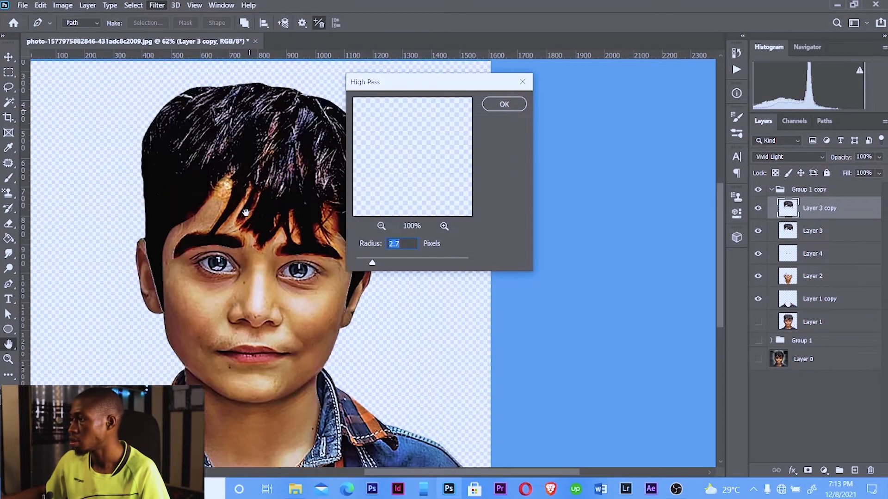
left_click_drag(373, 261, 380, 265)
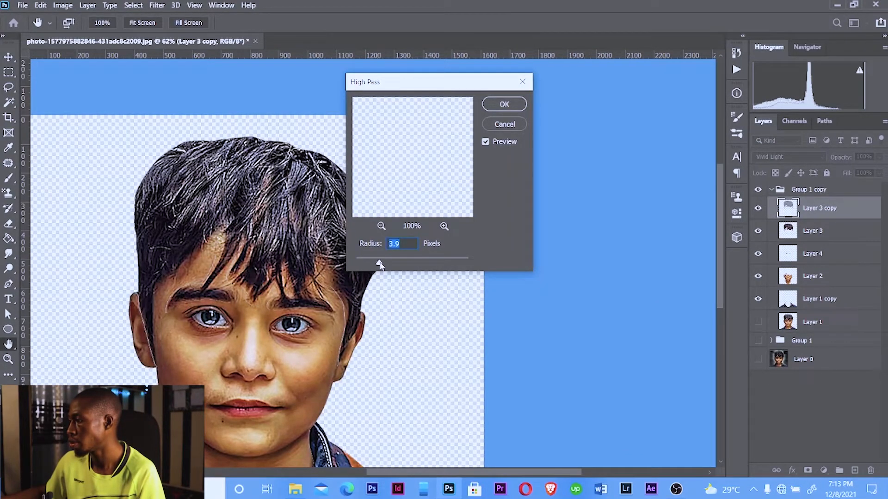
left_click_drag(378, 263, 376, 262)
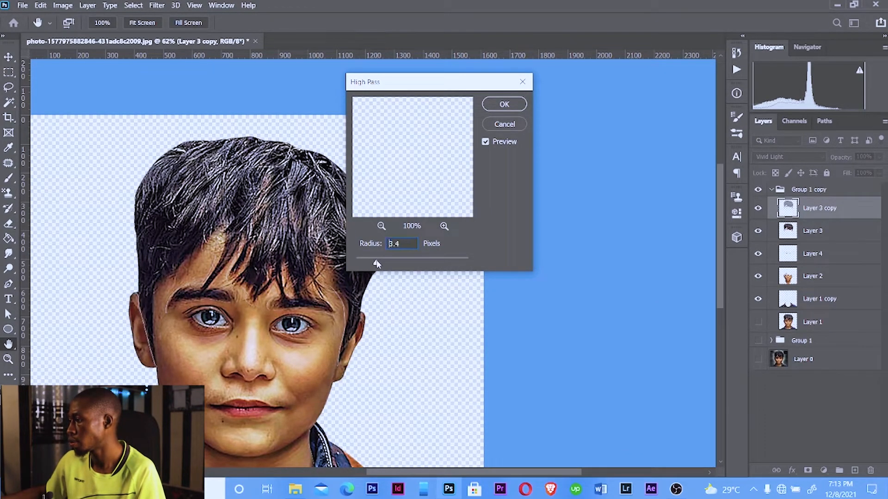
left_click(504, 104)
key("p")
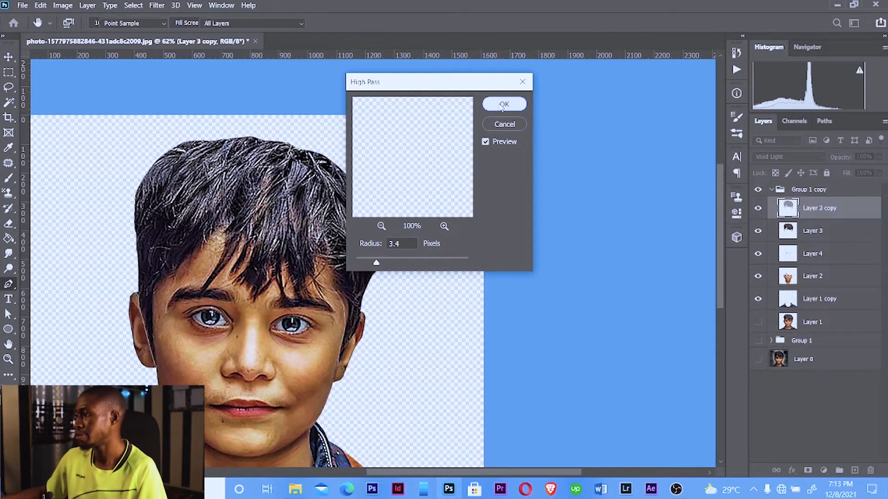
right_click(829, 217)
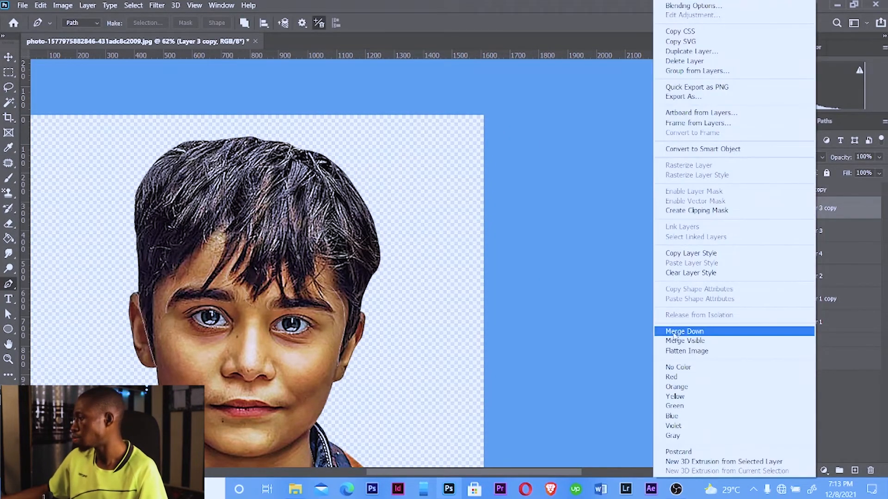
left_click(721, 331)
Collapse Group 1 copy and merge the whole group into a single layer
left_click(771, 191)
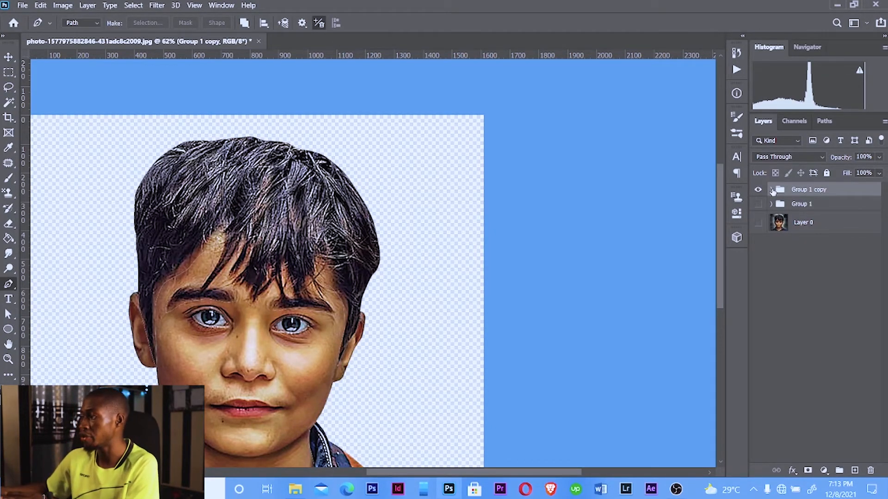
left_click(771, 190)
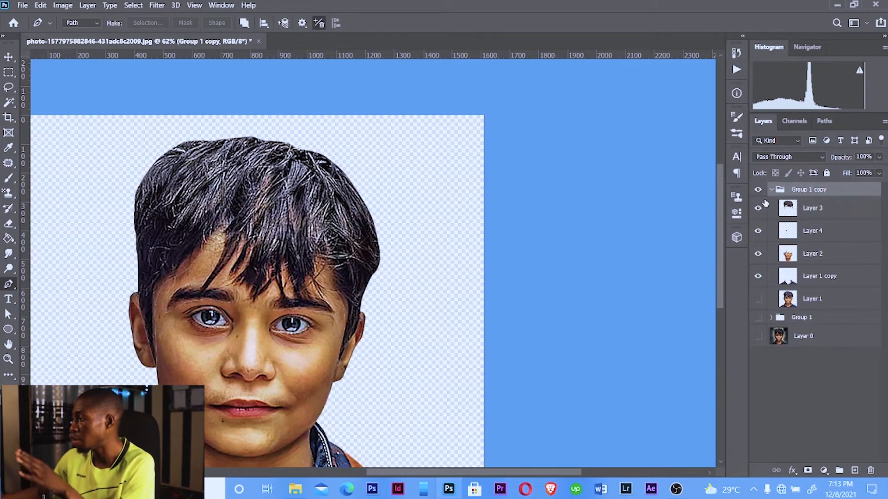
left_click(758, 302)
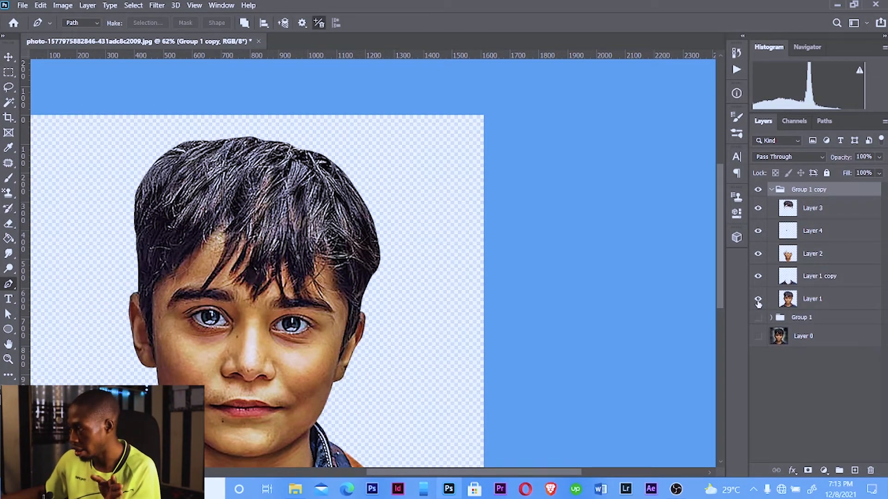
left_click(771, 190)
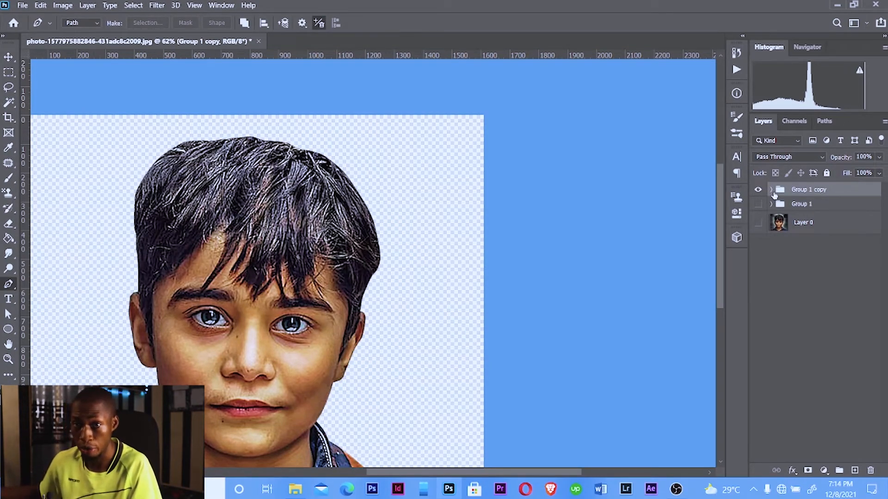
key("ctrl+e")
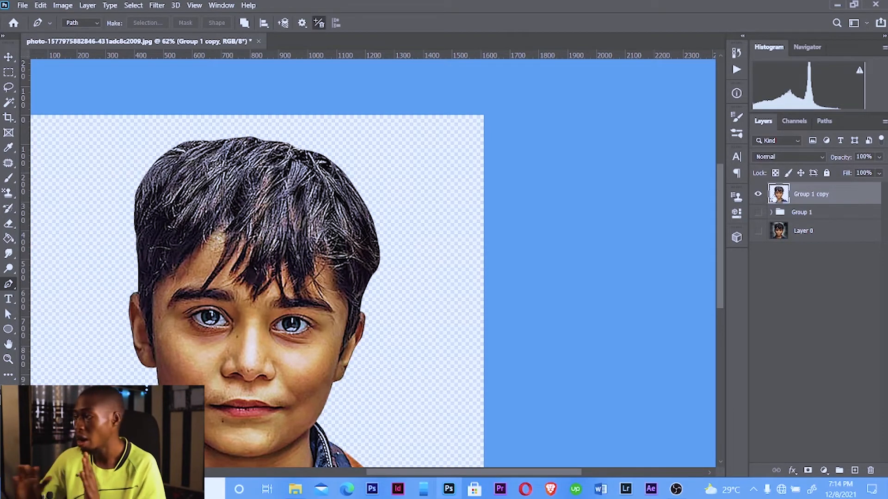
Toggle the visibility of Group 1 copy and Group 1 to compare the sharpened result with the original
left_click(758, 212, "alt")
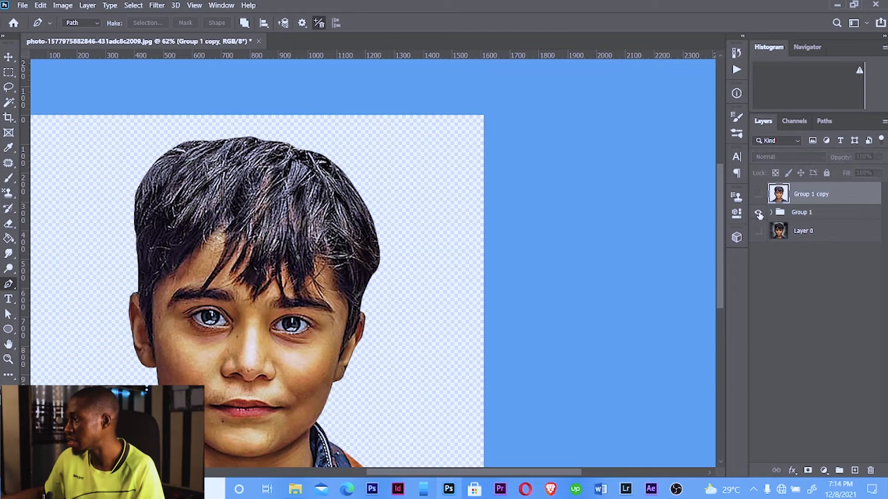
left_click(758, 214)
left_click(758, 214)
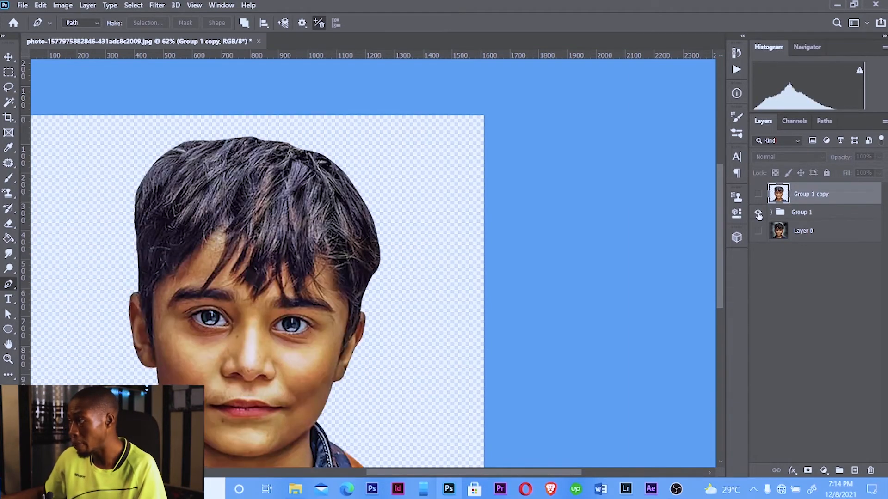
left_click(759, 214)
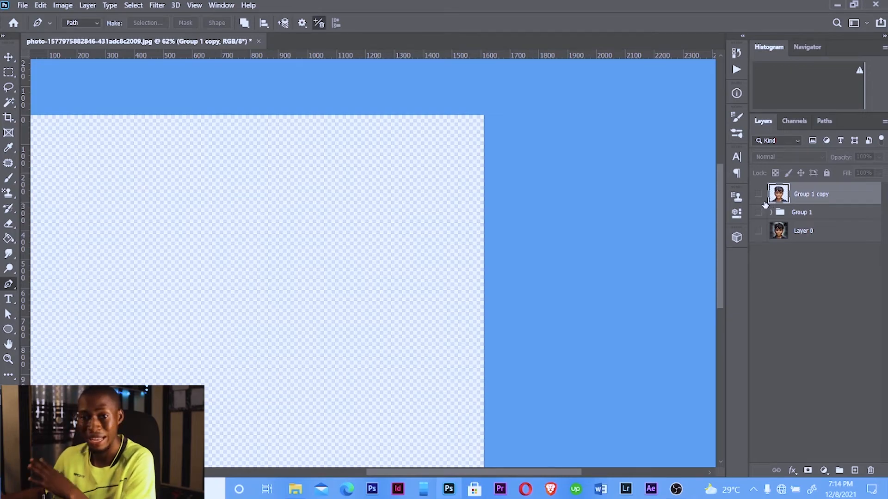
left_click(758, 195)
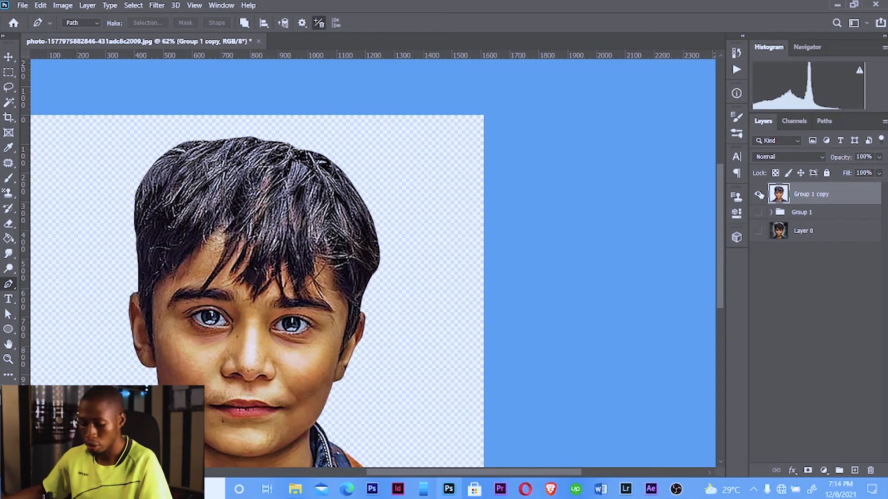
key("ctrl+j")
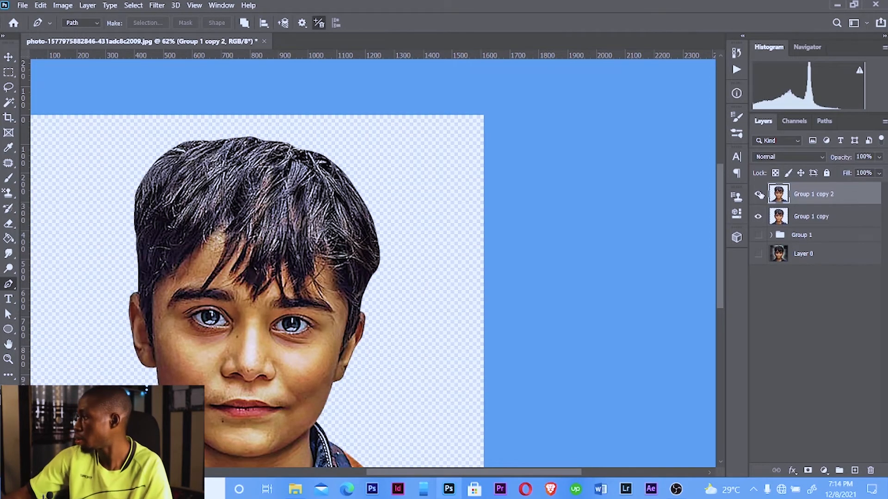
left_click(820, 205, "alt")
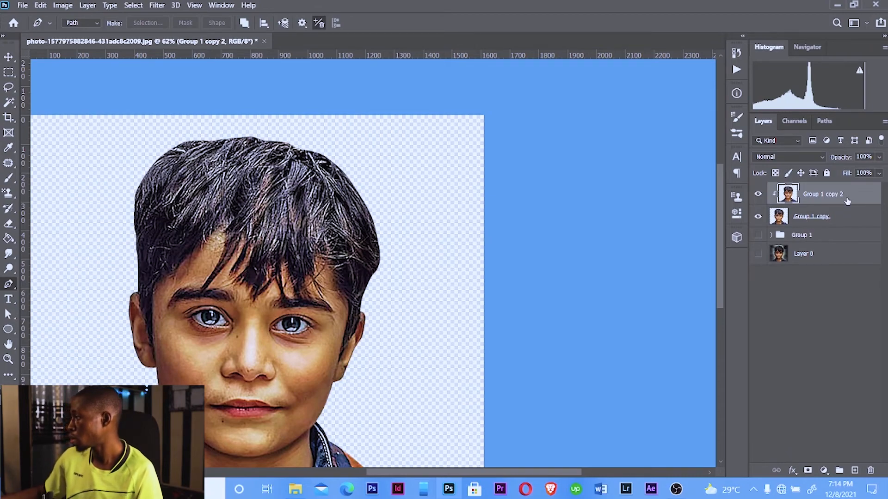
scroll(230, 246, "down", 3)
scroll(354, 290, "up", 4)
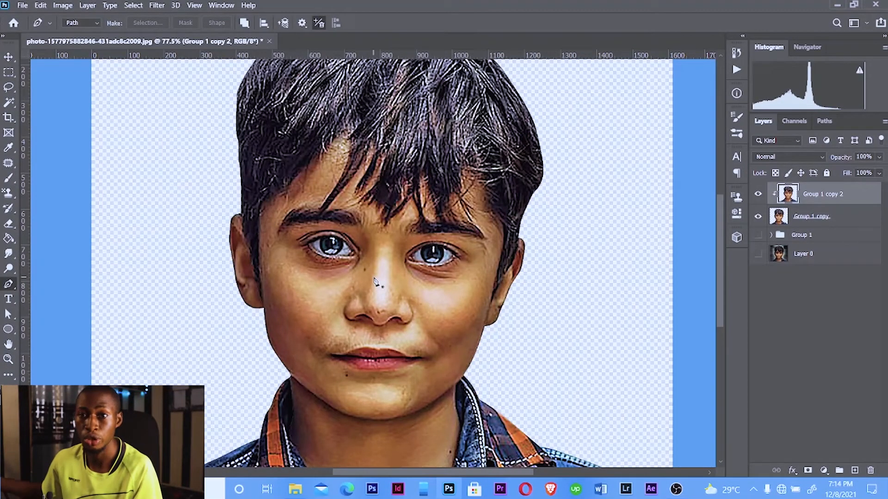
left_click(157, 5)
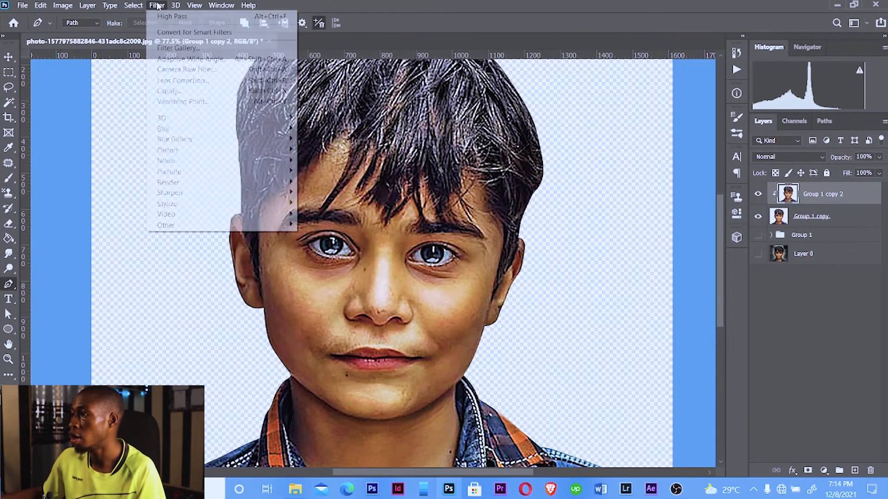
mouse_move(188, 130)
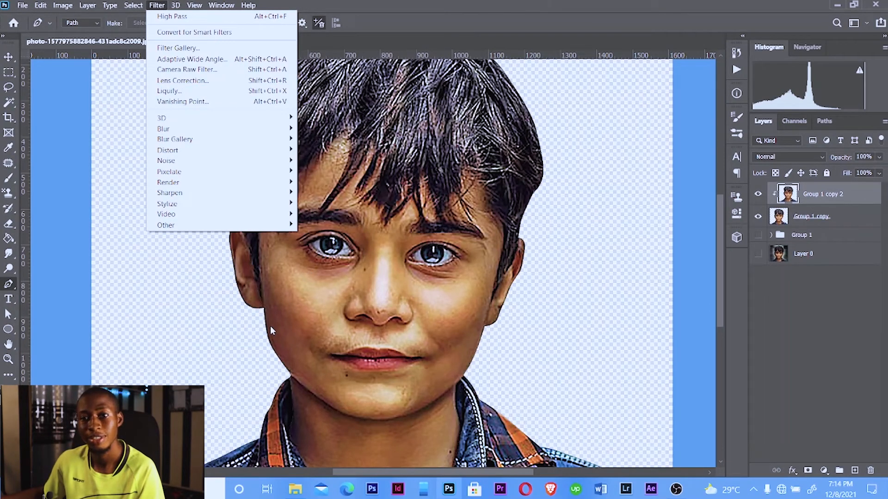
left_click(800, 367)
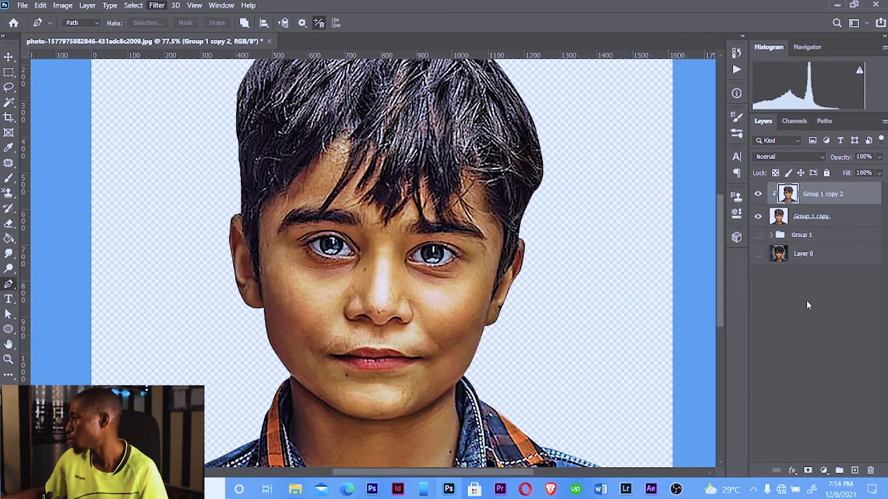
left_click(804, 302)
Undo the recent changes back to before the group merge, restoring Group 1 copy as a group
key("ctrl+z")
key("ctrl+z")
key("ctrl+z")
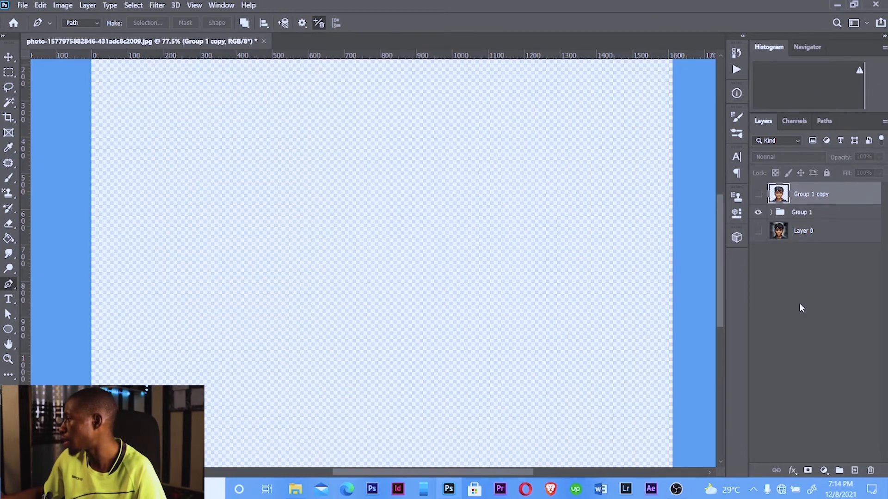
key("ctrl+z")
key("ctrl+shift+z")
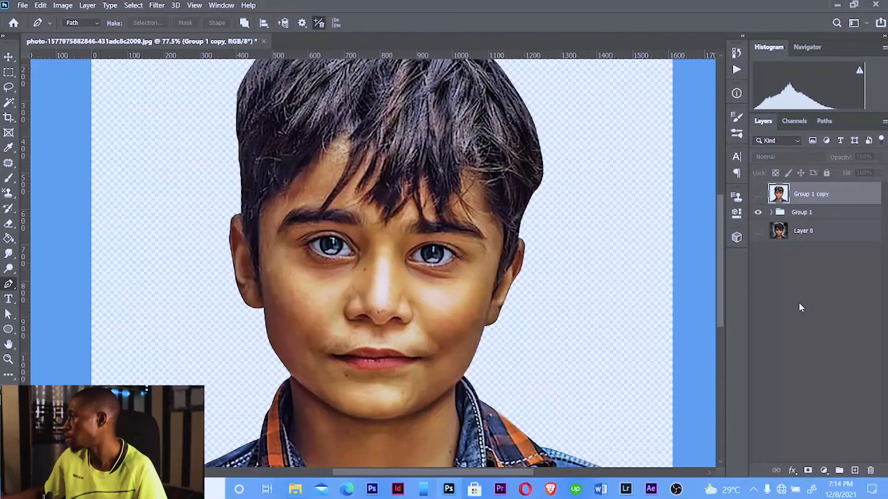
key("ctrl+z")
key("ctrl+z")
key("ctrl+z")
key("ctrl+z")
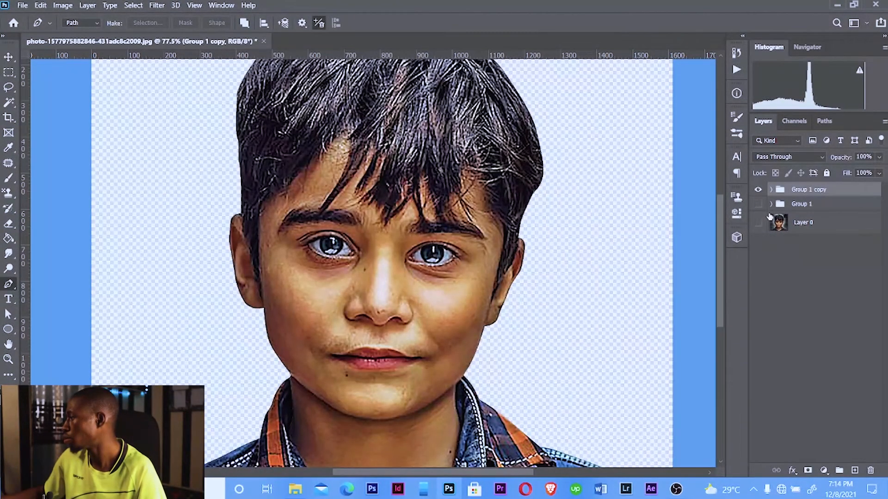
Expand Group 1 copy and select Layer 1 copy to apply a filter to it
left_click(771, 190)
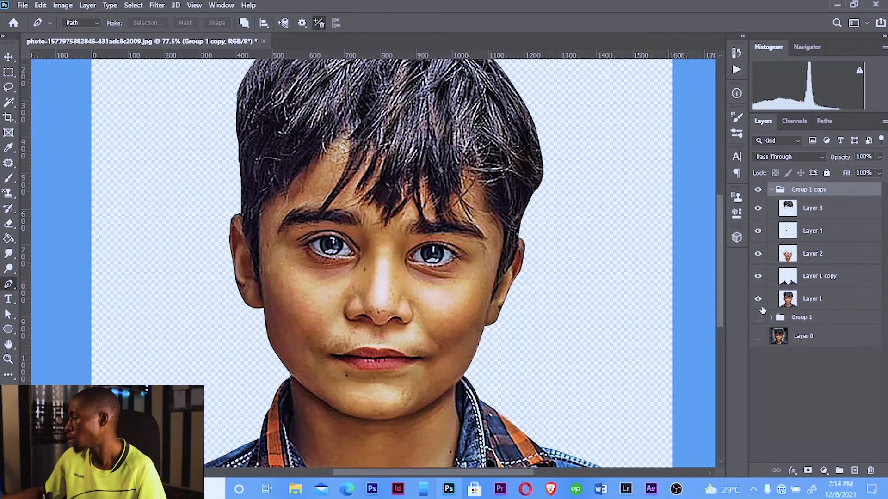
left_click(800, 306)
left_click(805, 283)
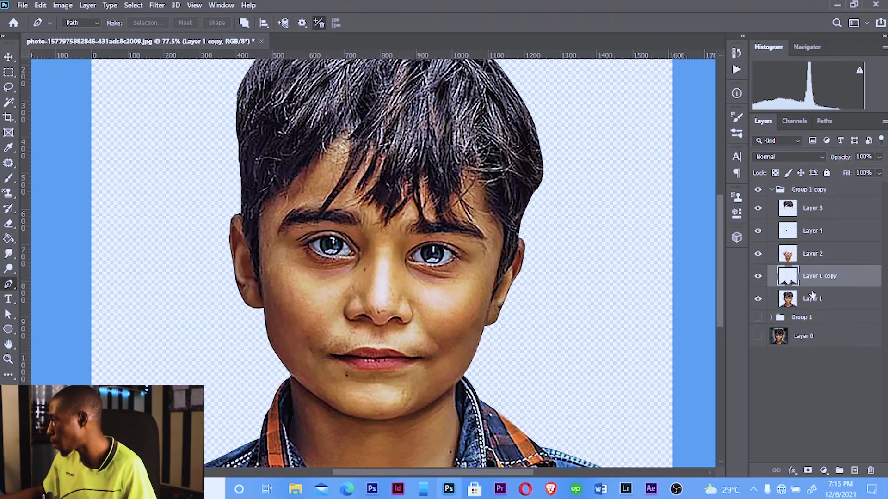
left_click(155, 6)
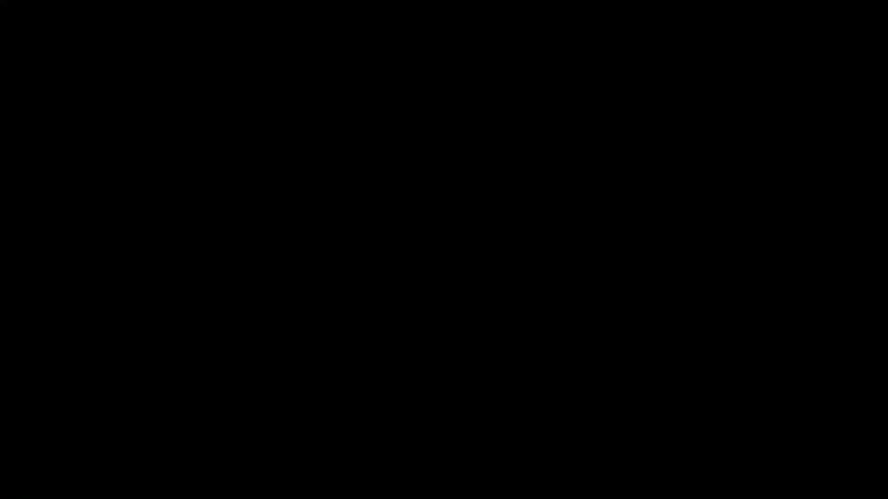